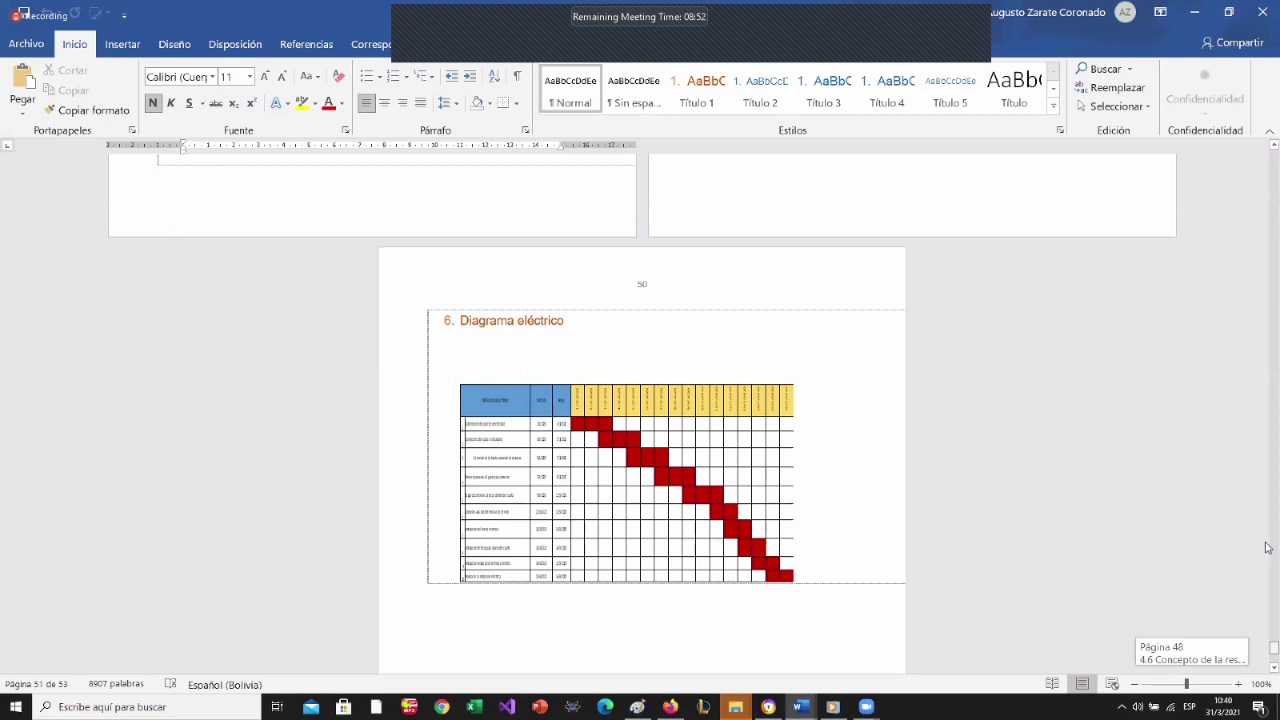
Step: Look back through the final project document from the electrical diagram section to its cover page and index
scroll(1262, 455, "up", 10)
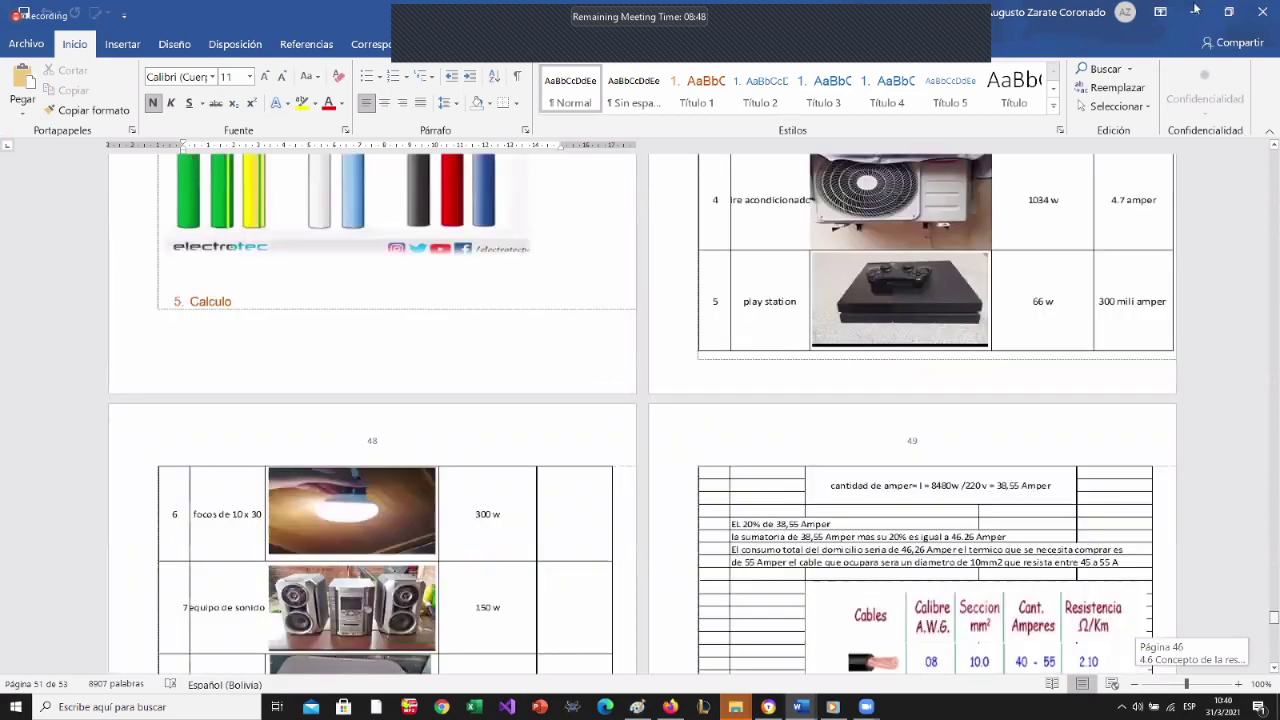
scroll(760, 400, "up", 20)
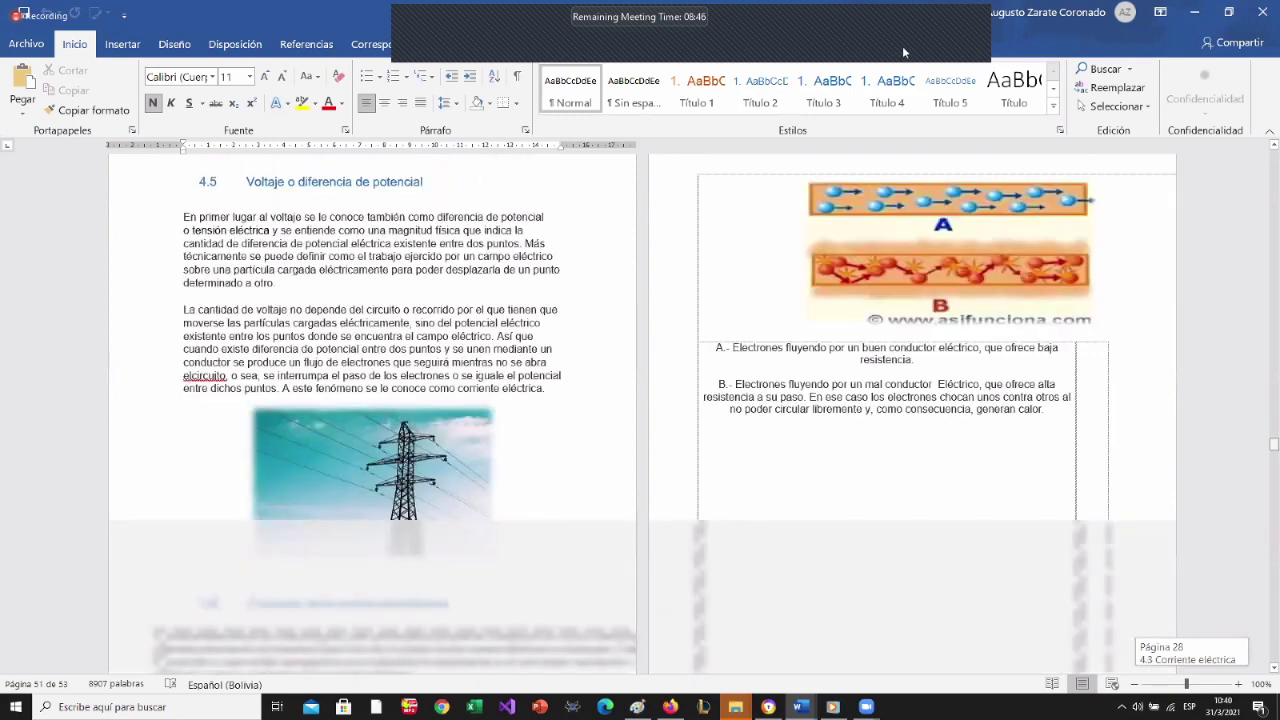
scroll(700, 620, "up", 5)
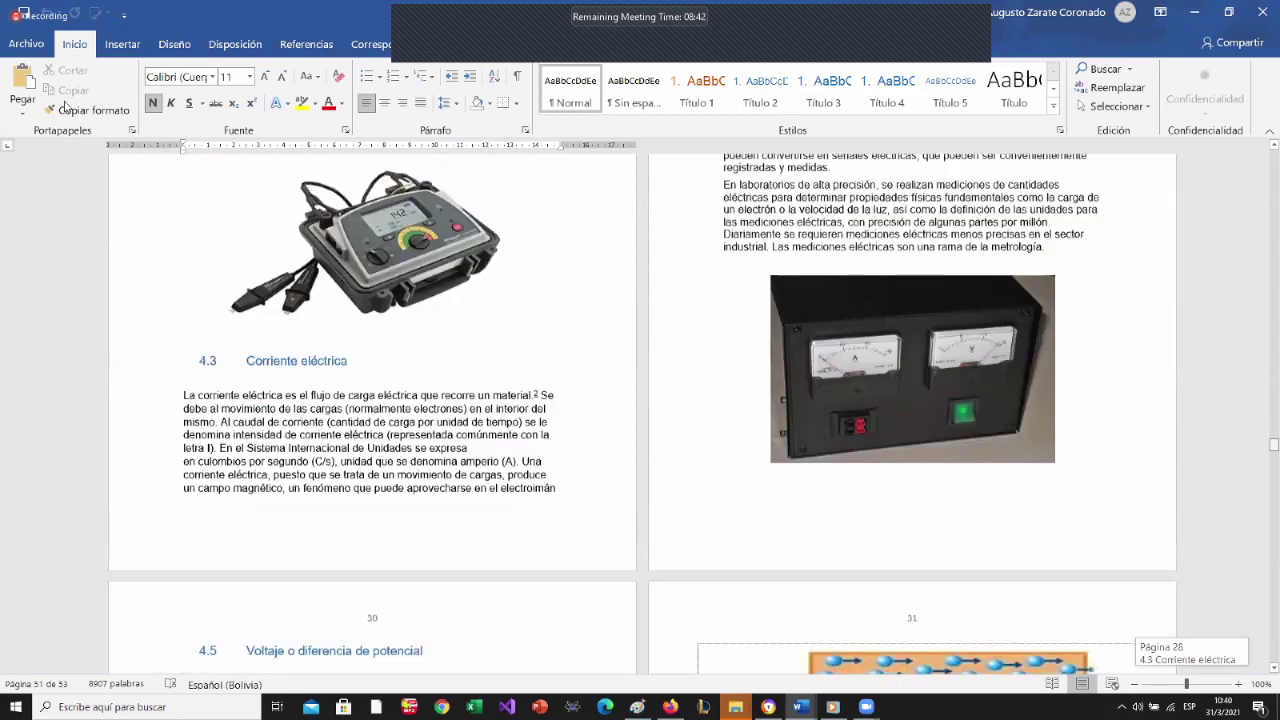
key("ctrl+Home")
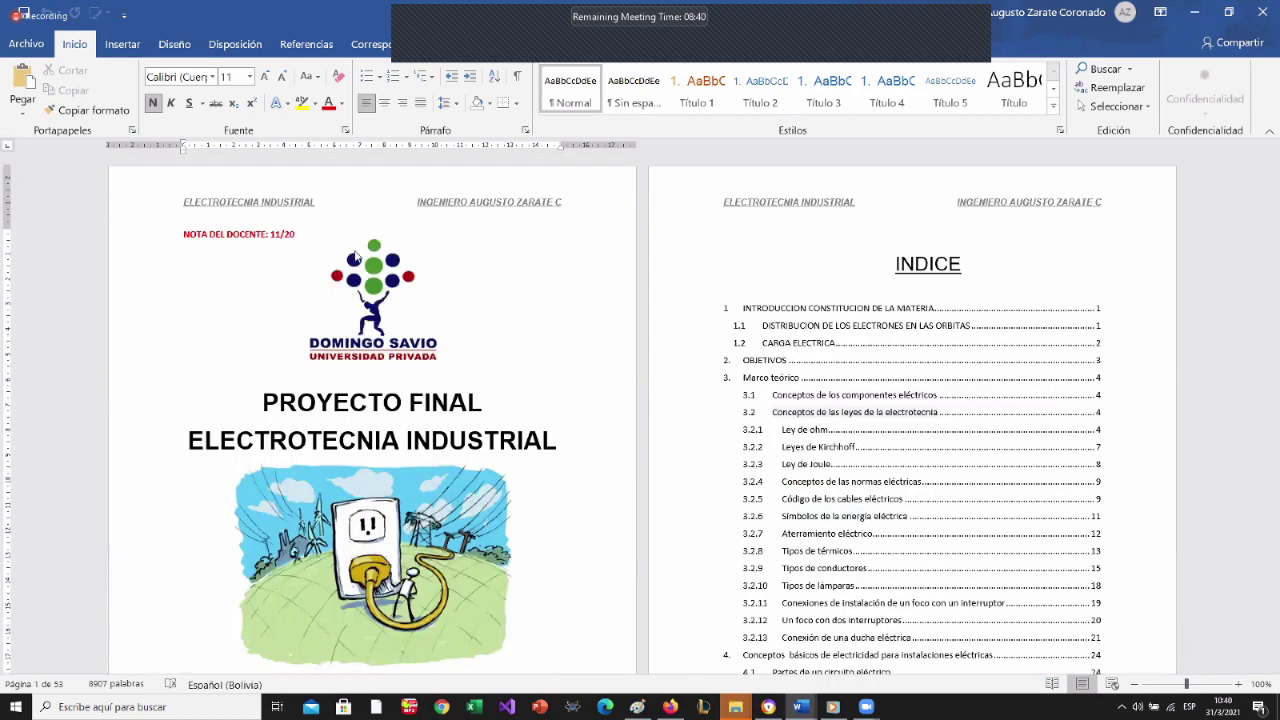
Step: Switch to File Explorer and open ELECTROTECNIA INVESTIGACION.doc from the first student's folder in Alumnostrabajos
key("alt+Tab")
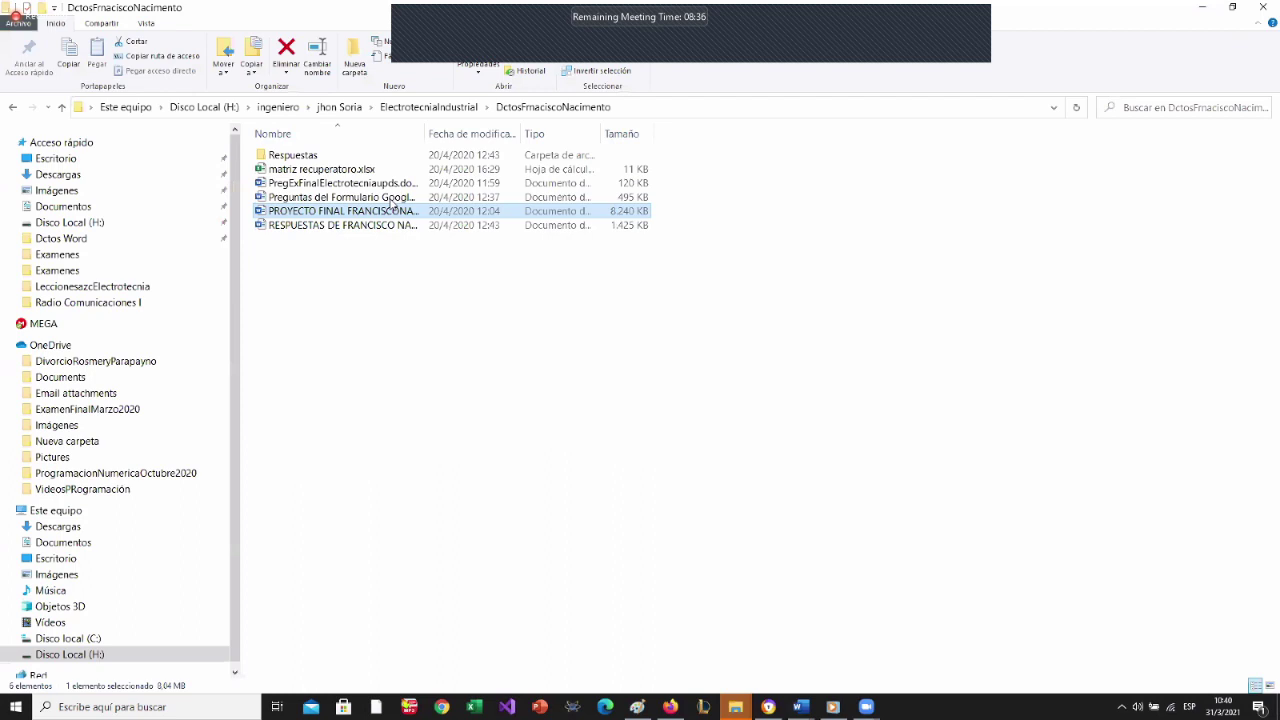
key("BackSpace")
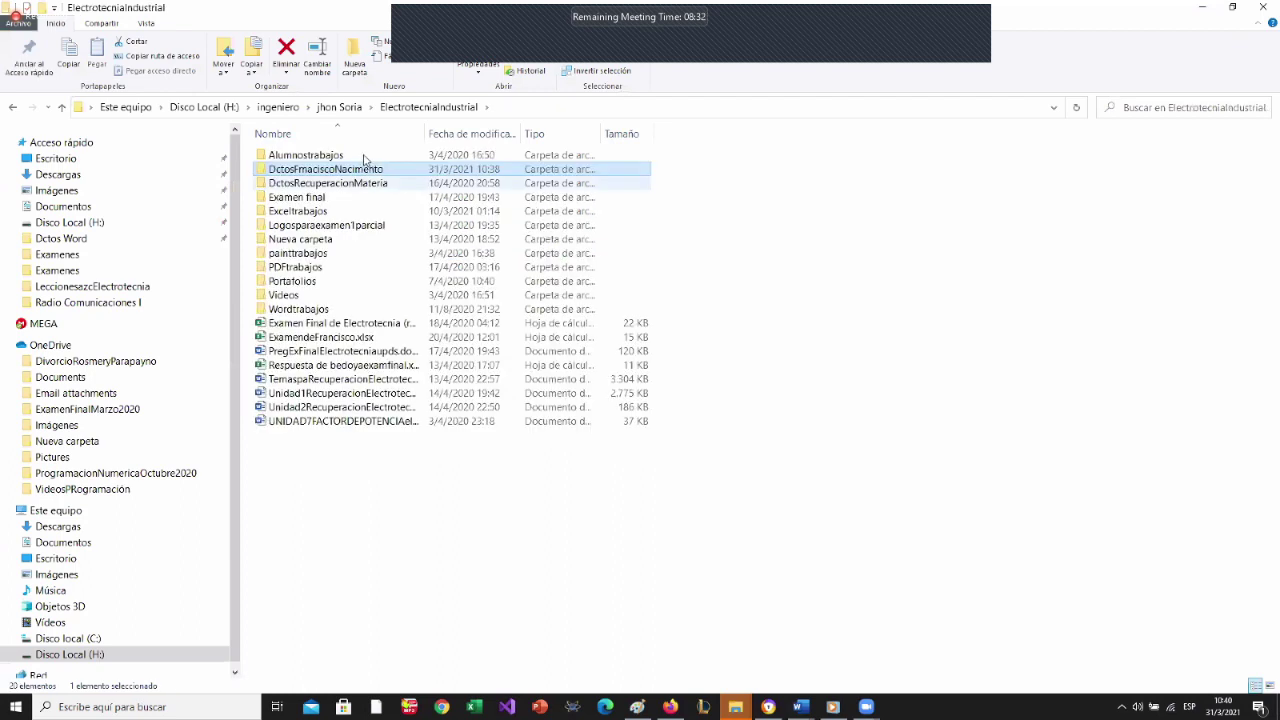
double_click(365, 157)
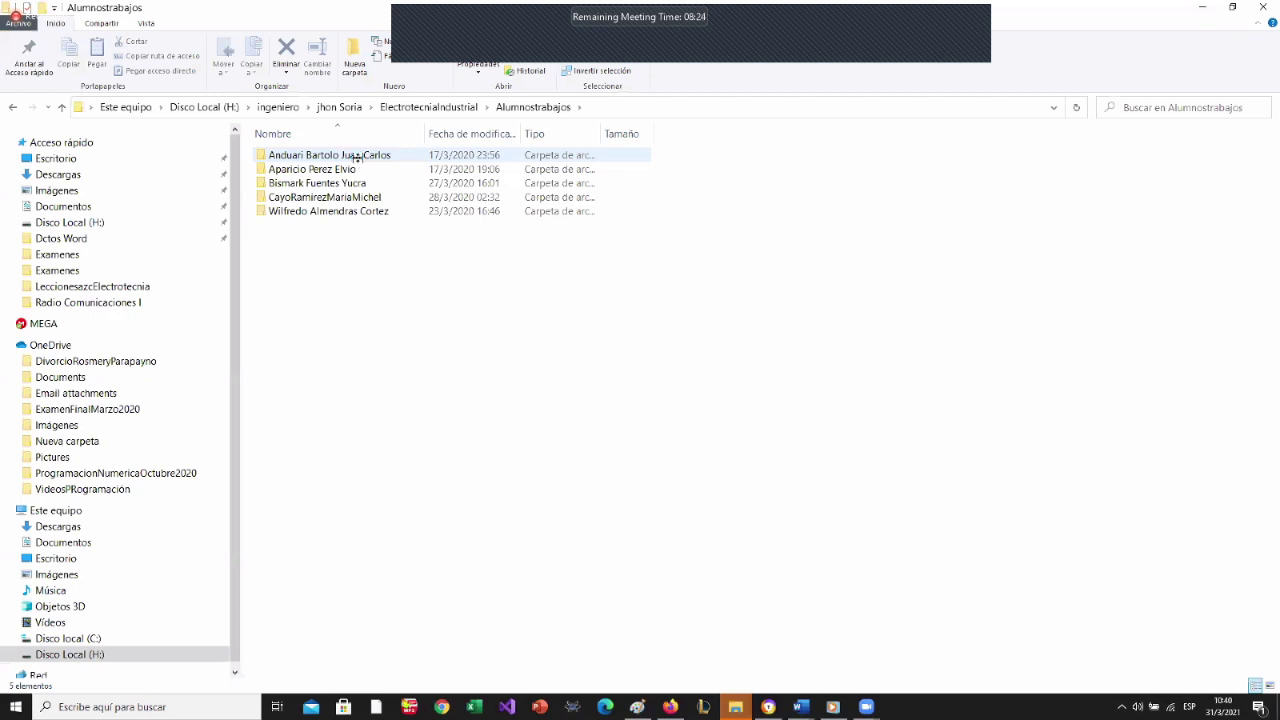
double_click(356, 157)
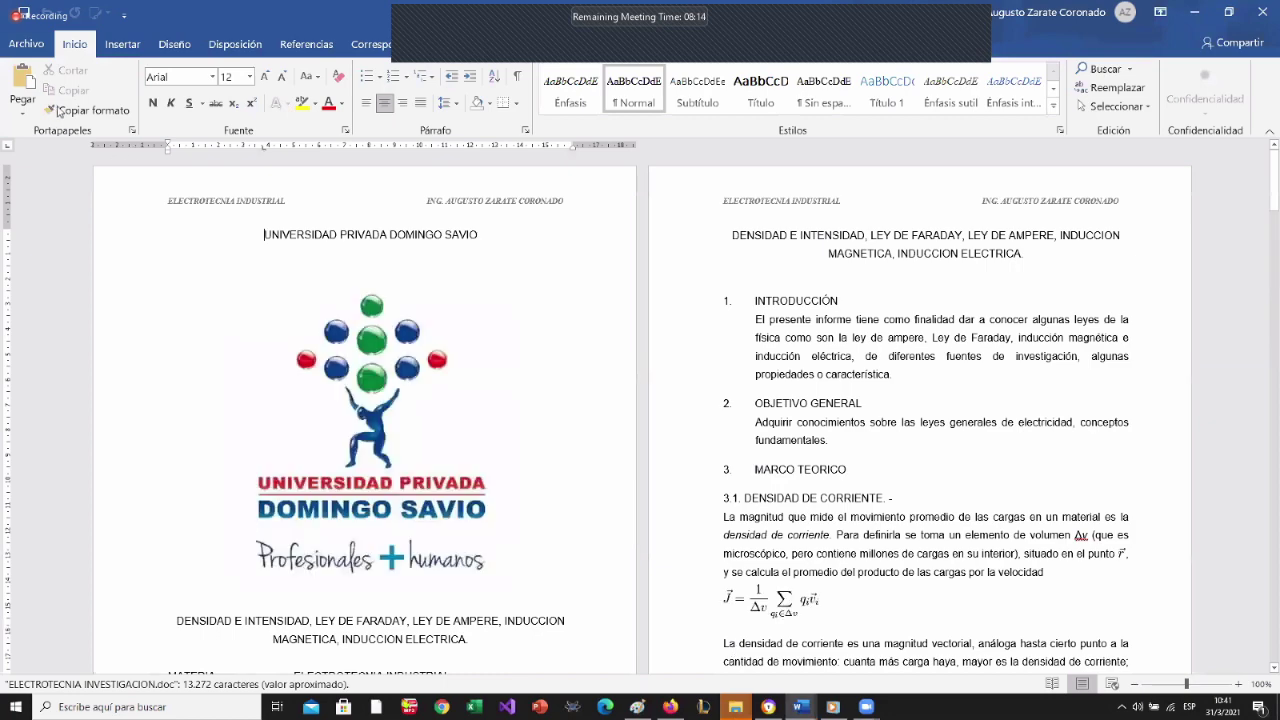
Step: Return to the ElectrotecniaIndustrial folder and look through its Wordtrabajos and DctosRecuperacionMateria subfolders
key("alt+Tab")
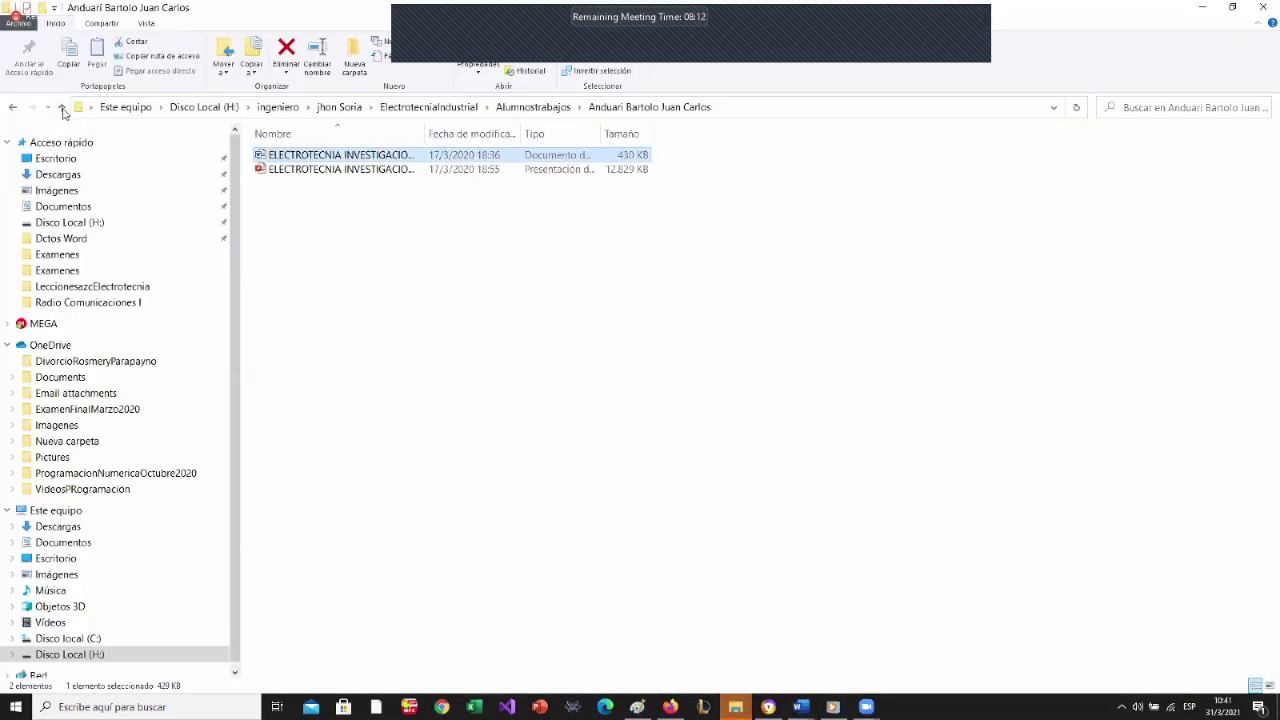
left_click(62, 107)
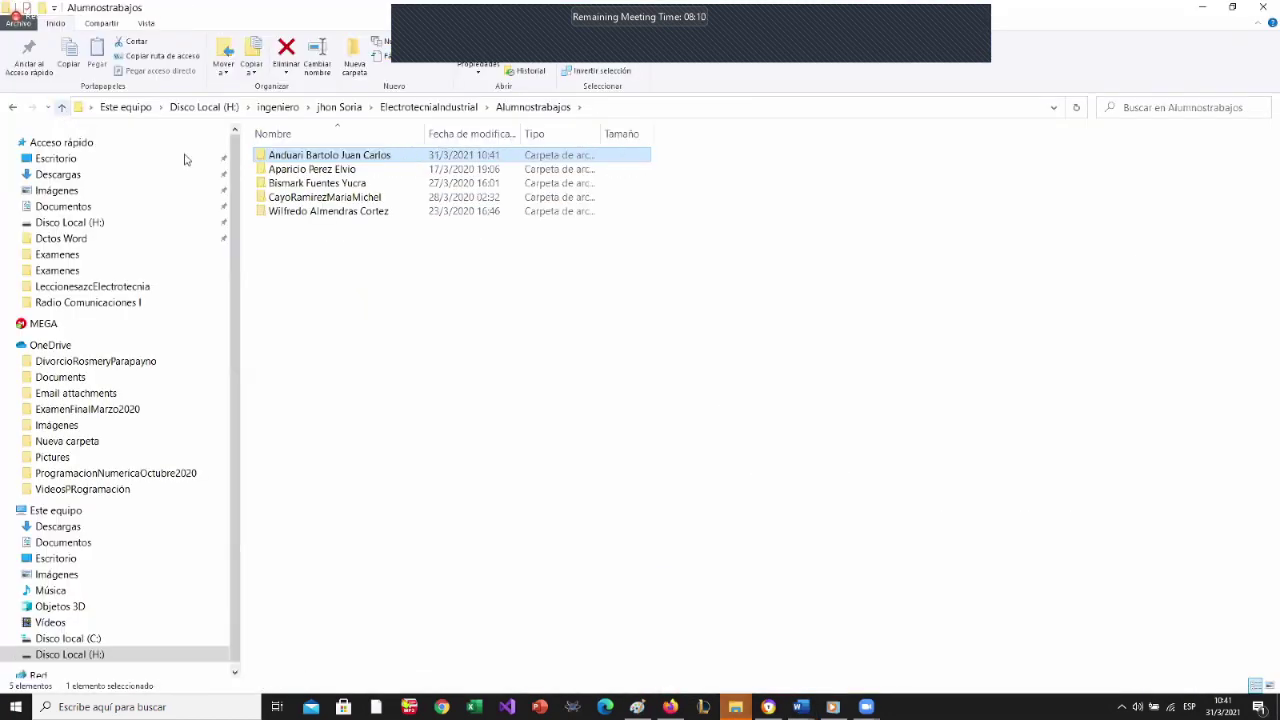
key("alt+Up")
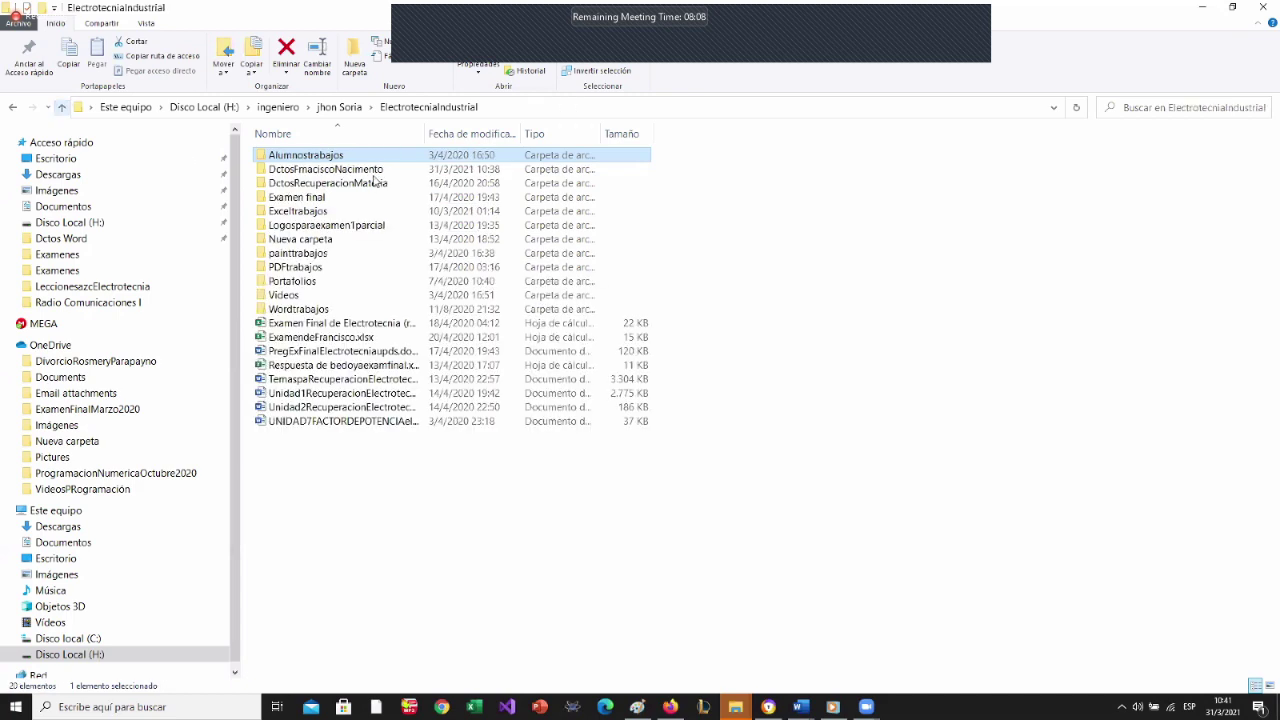
left_click(323, 310)
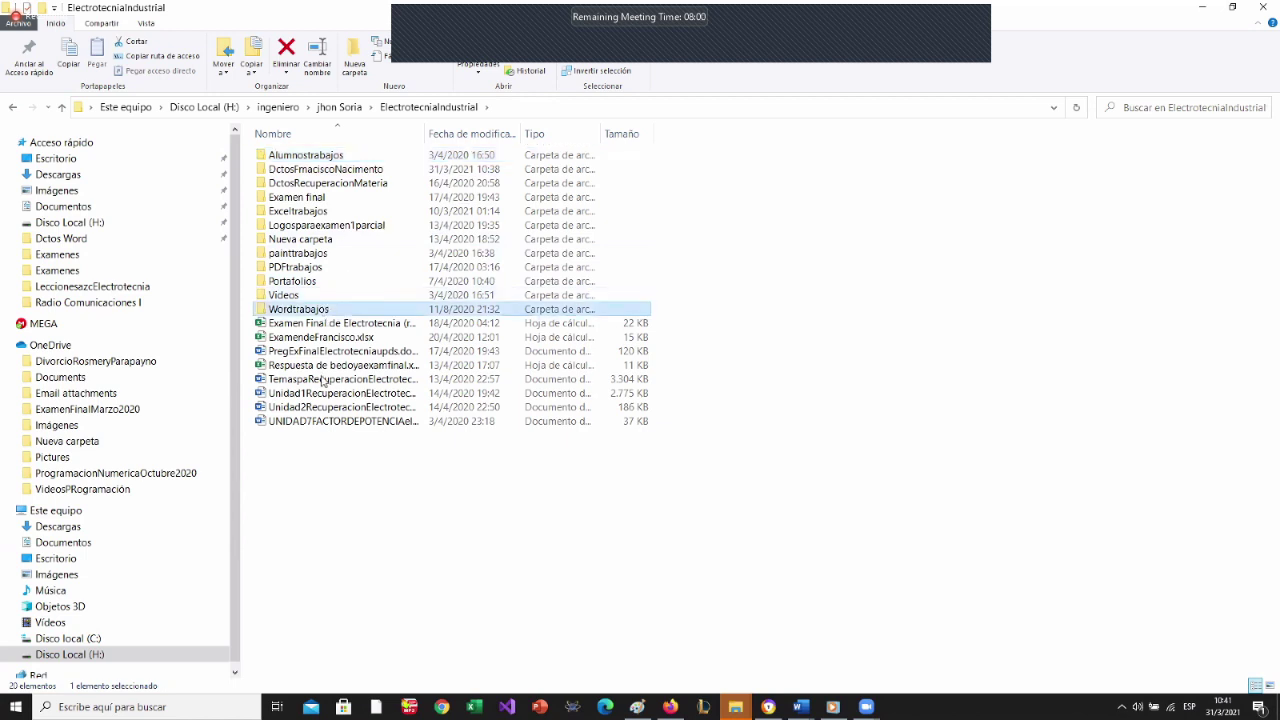
key("Return")
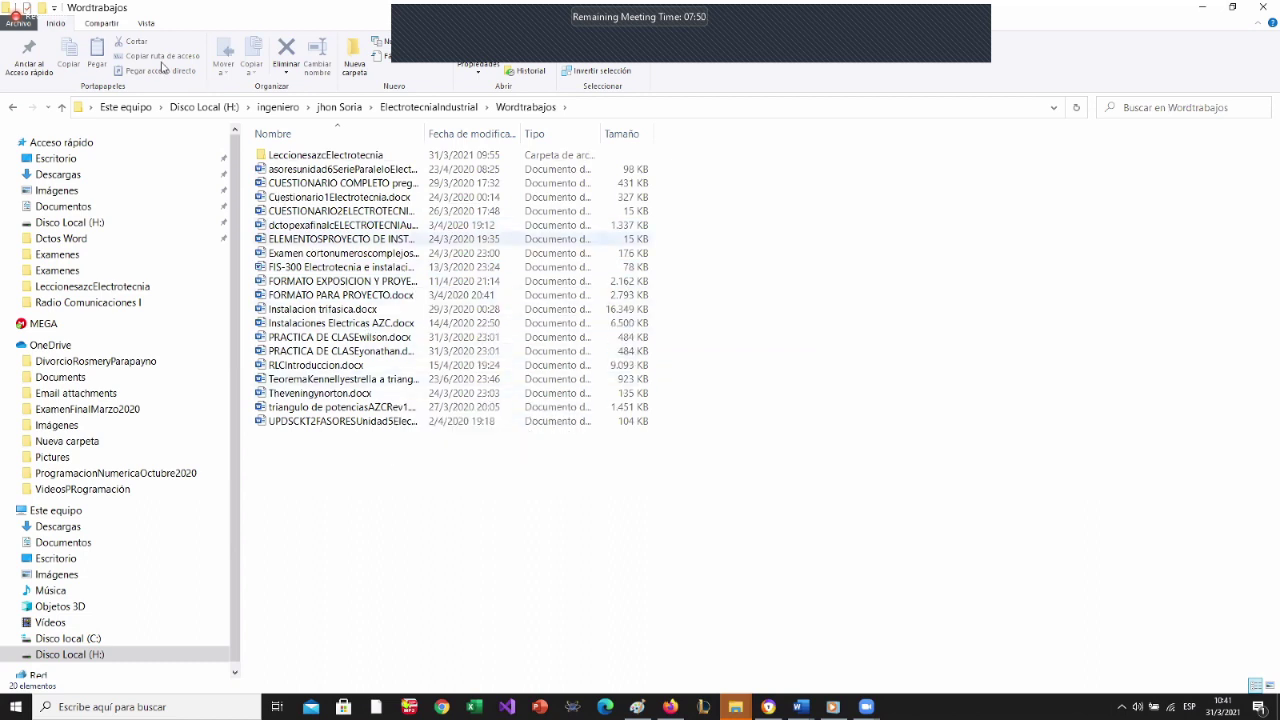
left_click(62, 107)
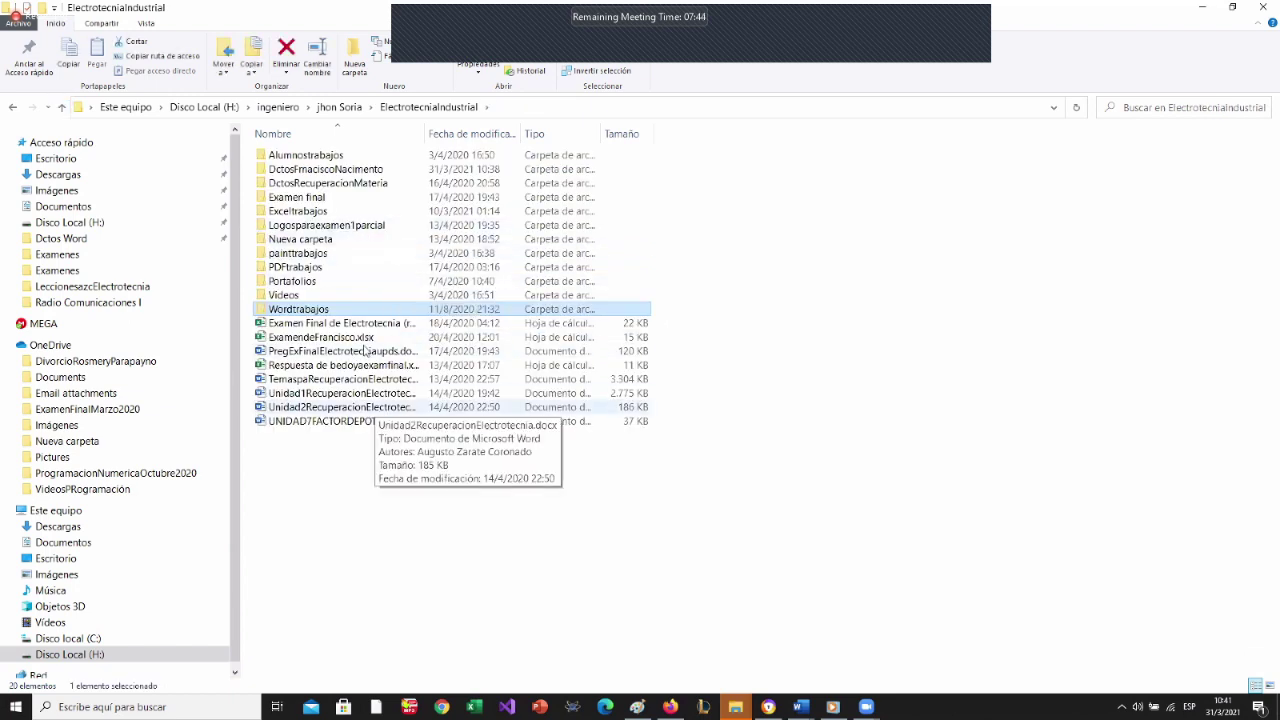
double_click(352, 185)
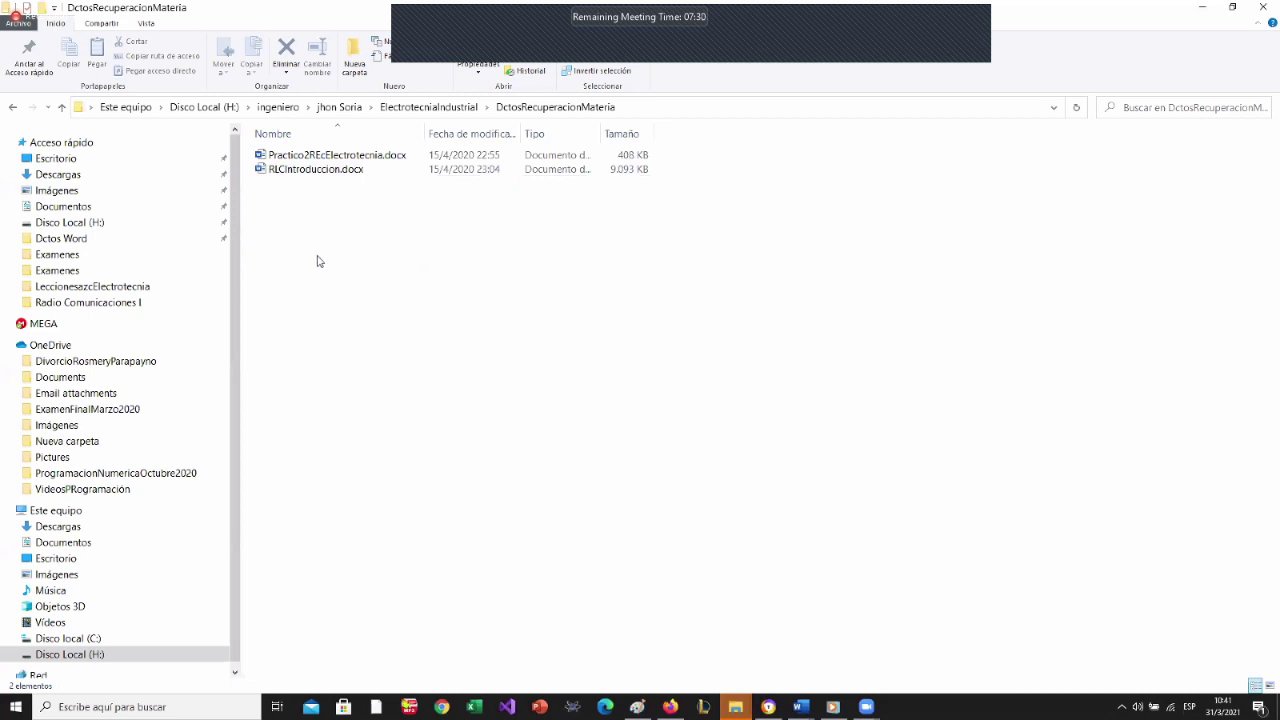
key("BackSpace")
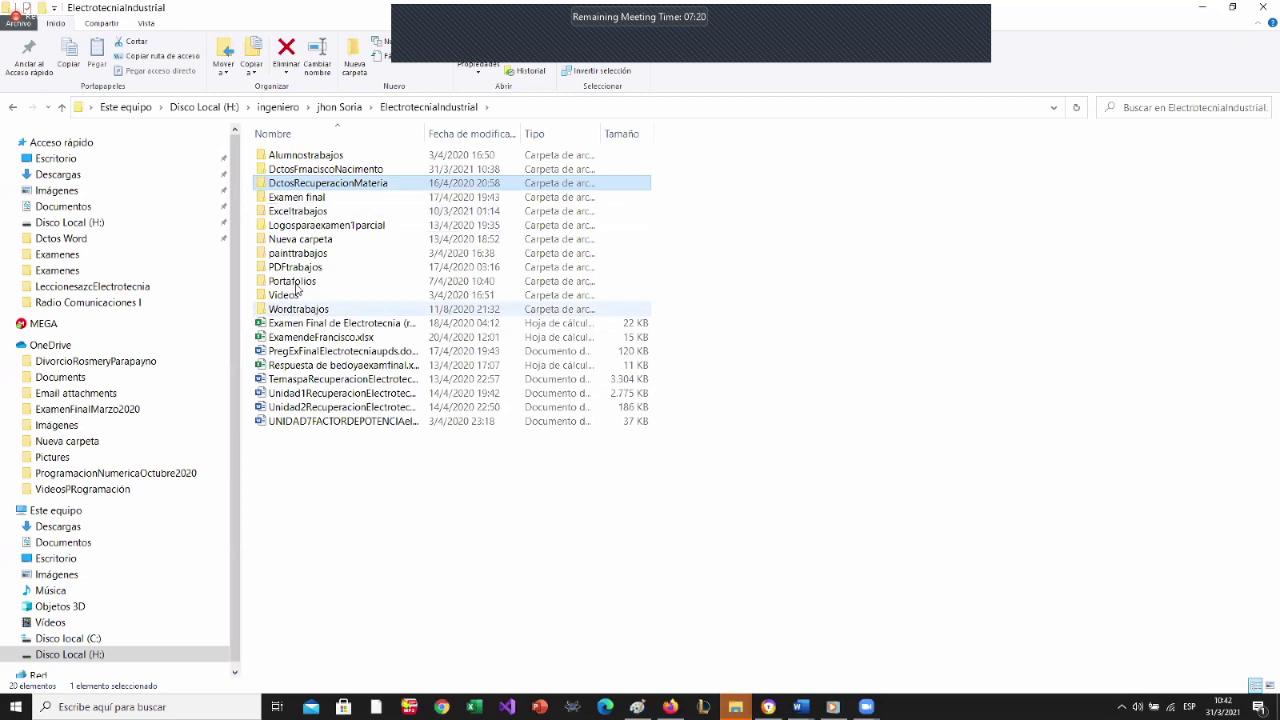
Step: Open the EXPOSICION DE PROYECTO Word document from the PROYECTO FINAL folder of the first student's portfolio in Portafolios
double_click(295, 283)
double_click(350, 157)
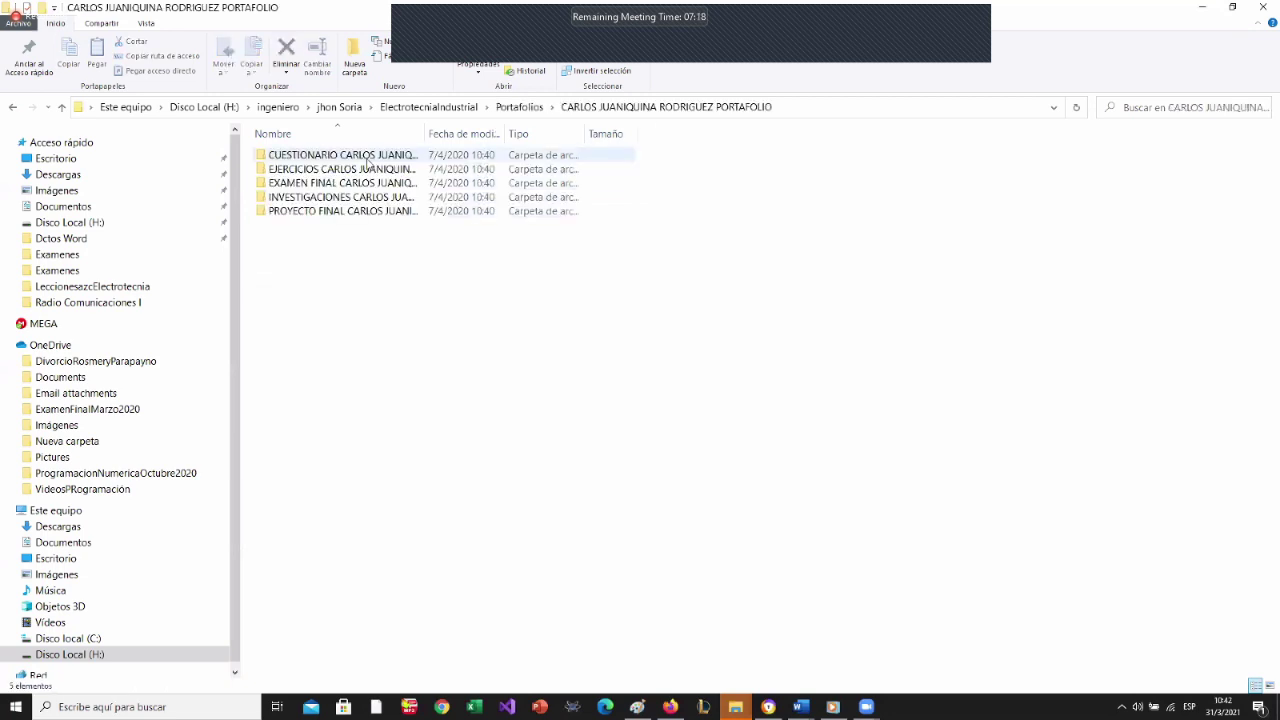
double_click(349, 212)
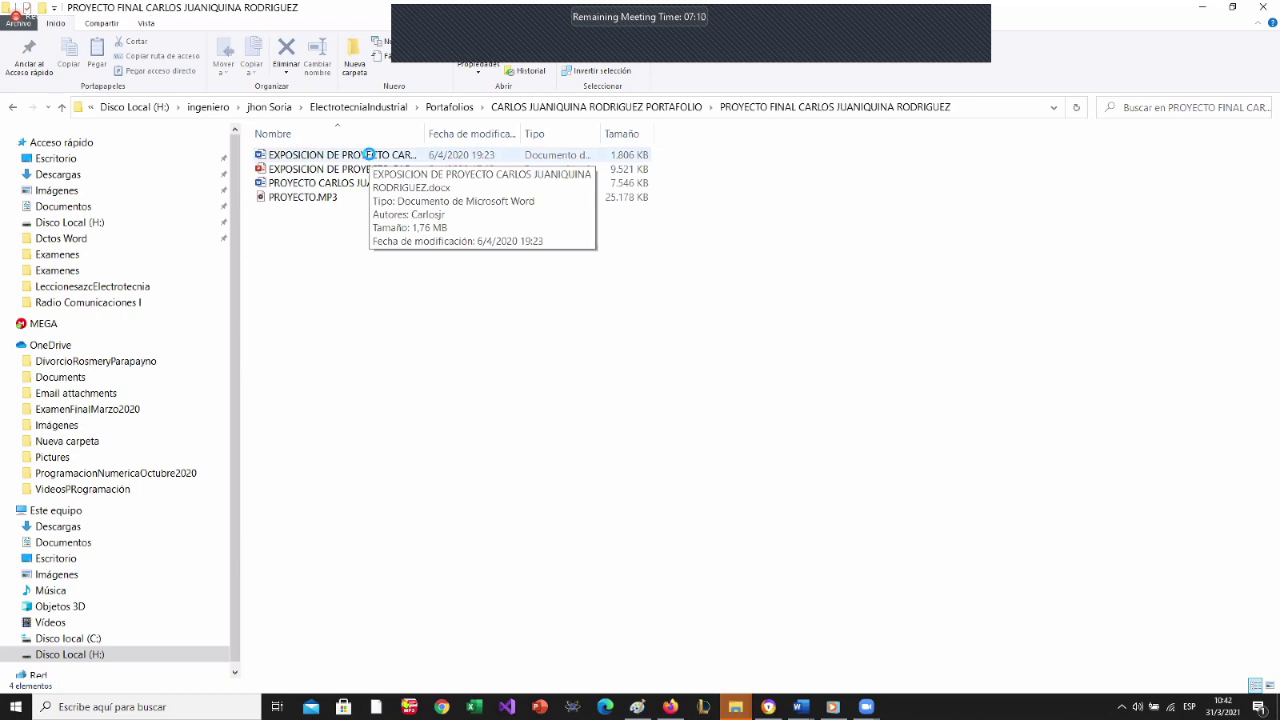
left_click(369, 155)
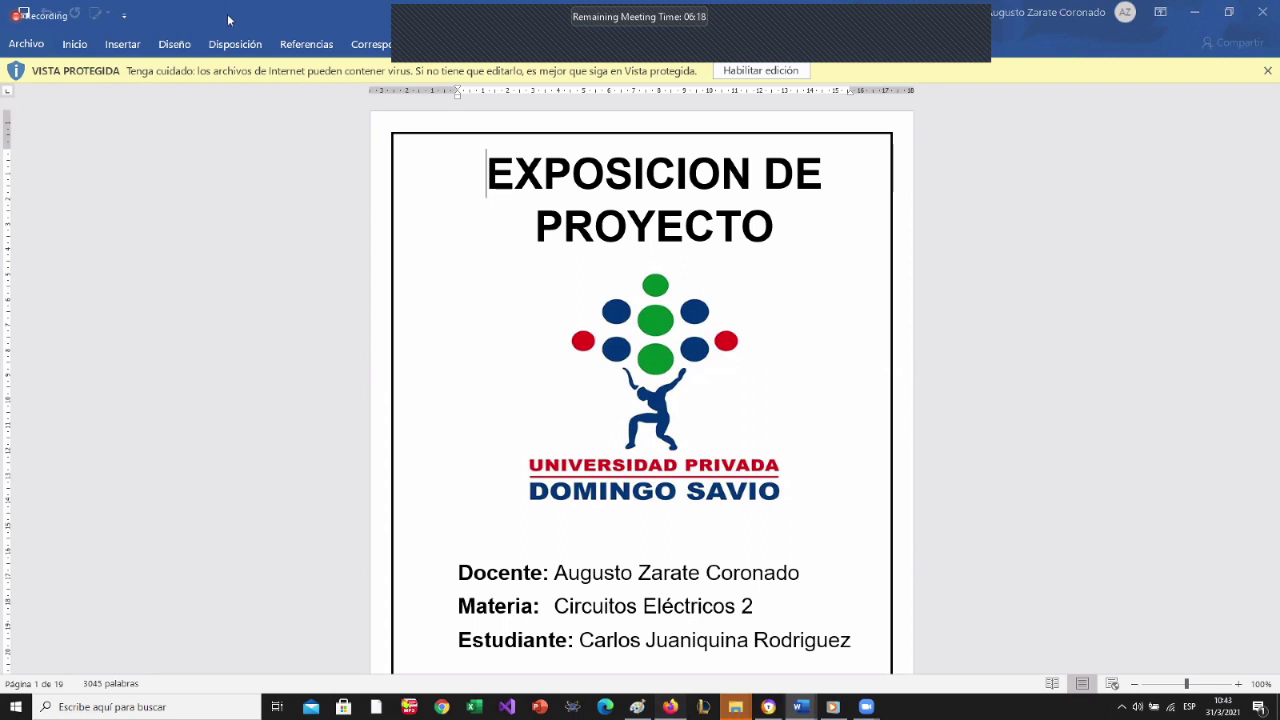
Step: Switch to Firefox, bring up the UPDS Virtual login page and log in with the saved credentials
key("alt+Tab")
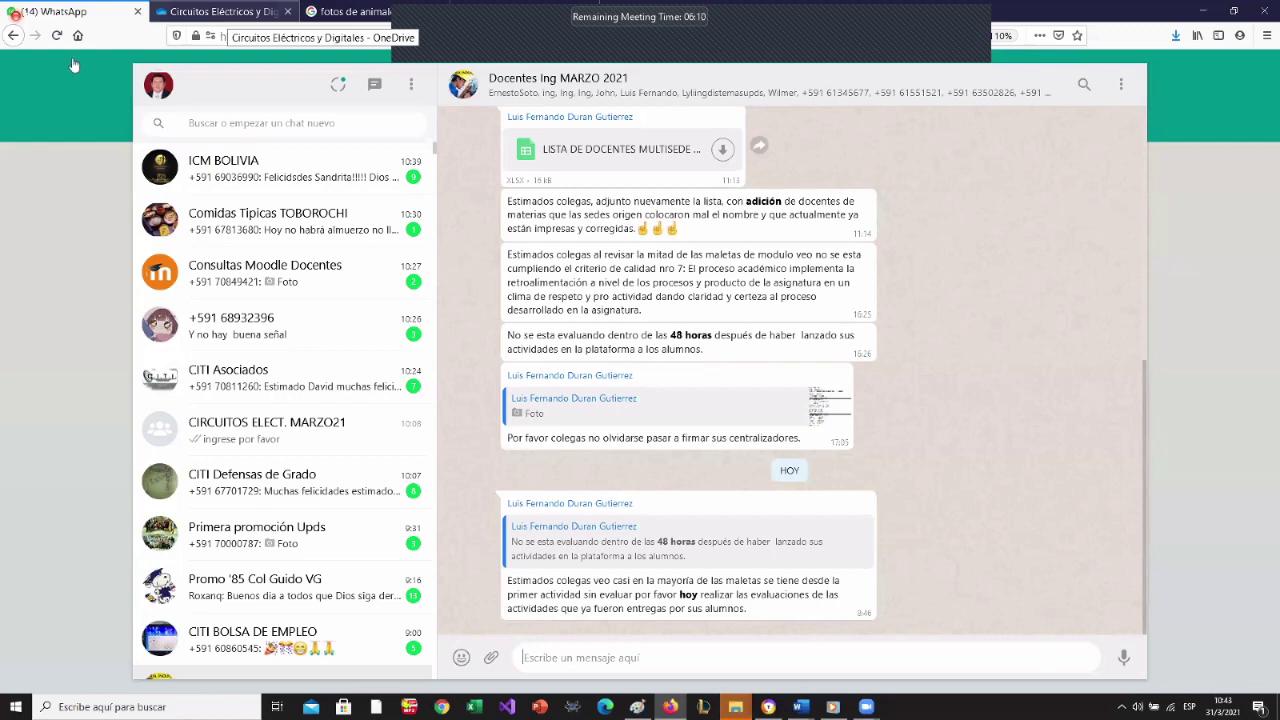
key("ctrl+Tab")
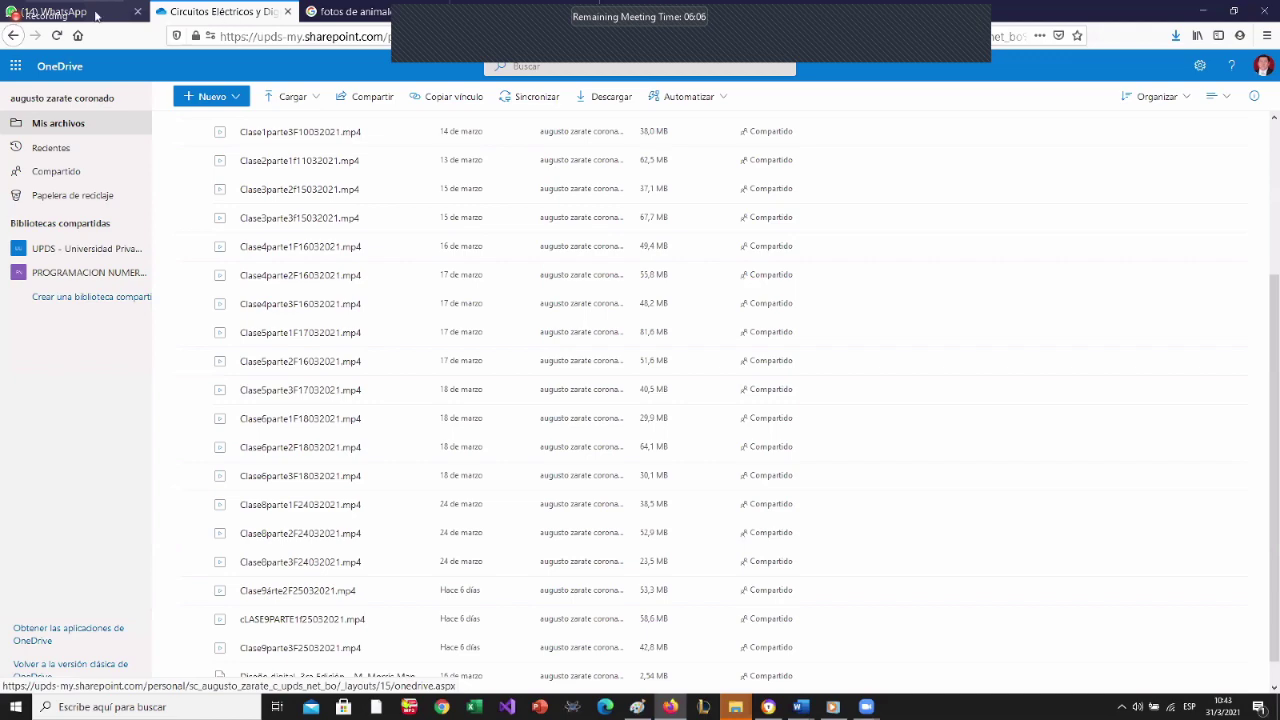
key("ctrl+shift+Tab")
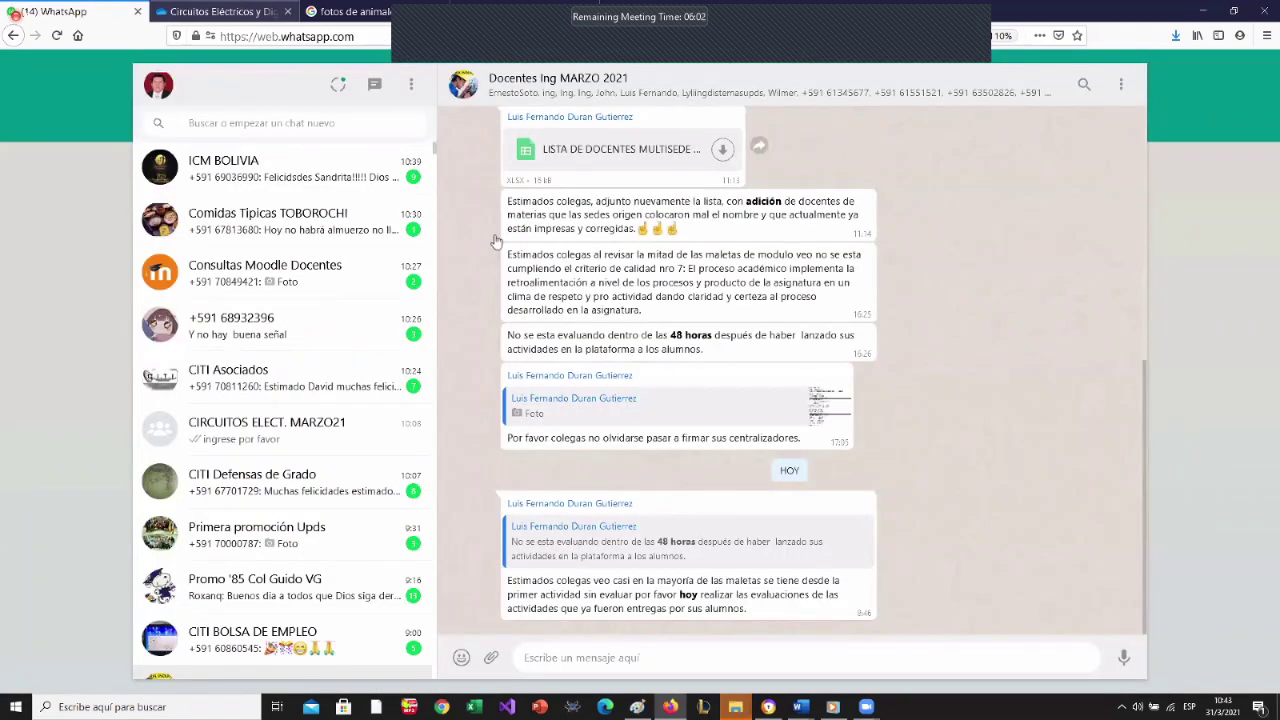
key("ctrl+Tab")
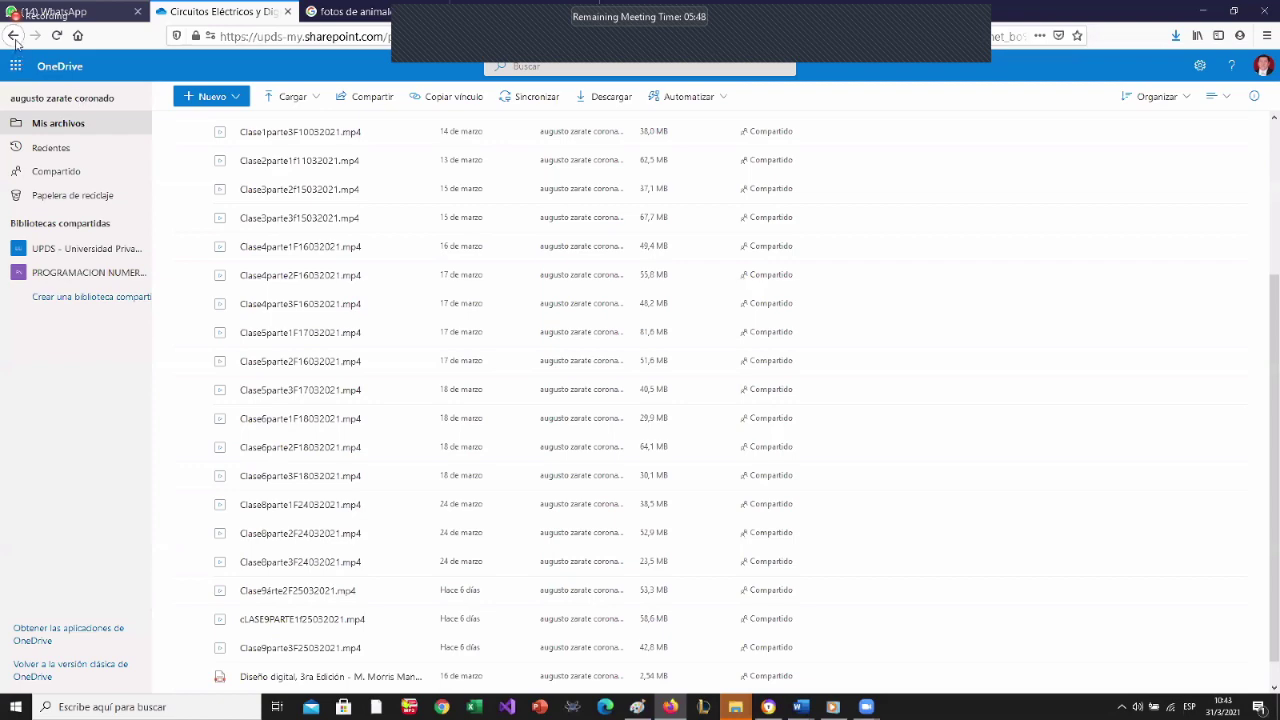
key("ctrl+shift+Tab")
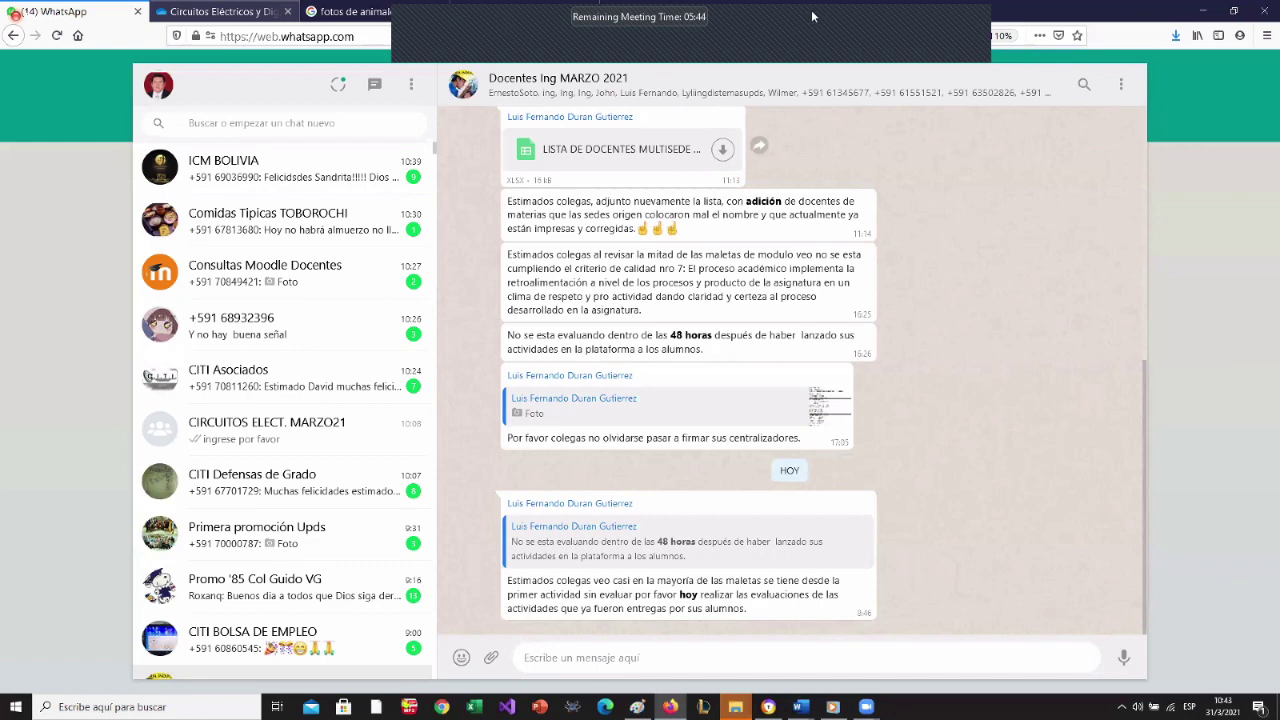
key("ctrl+Tab")
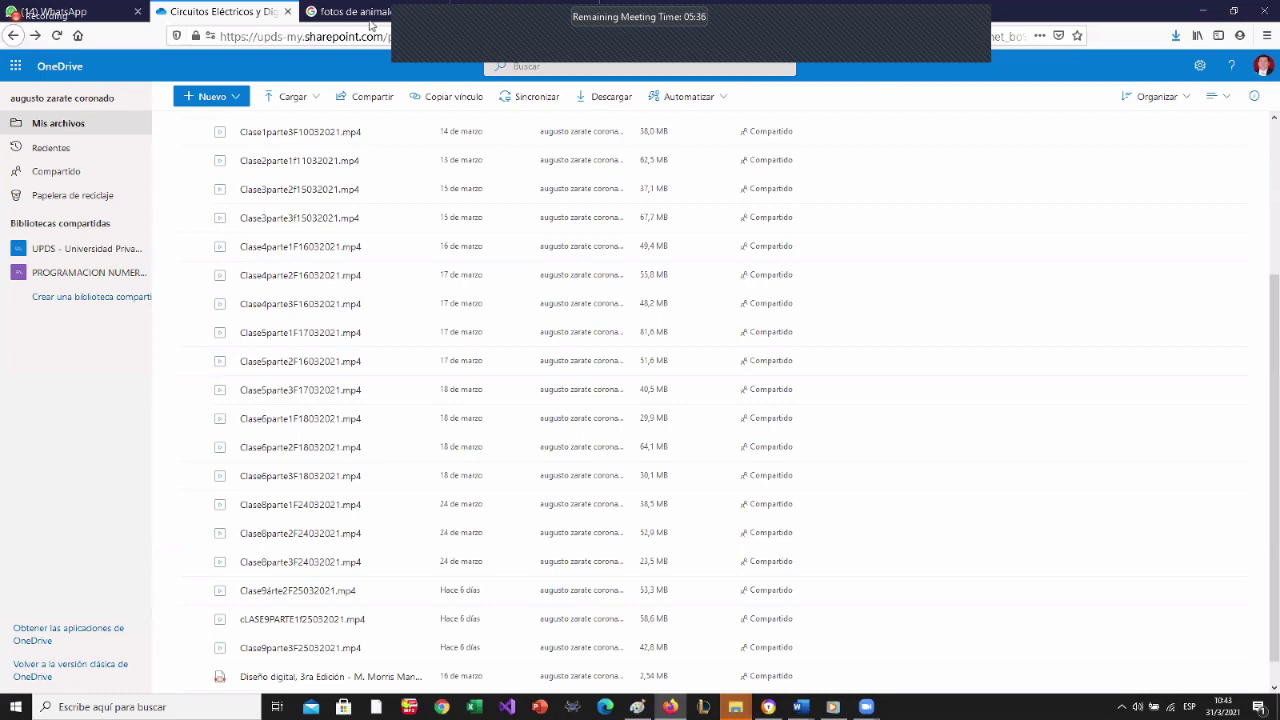
key("ctrl+Tab")
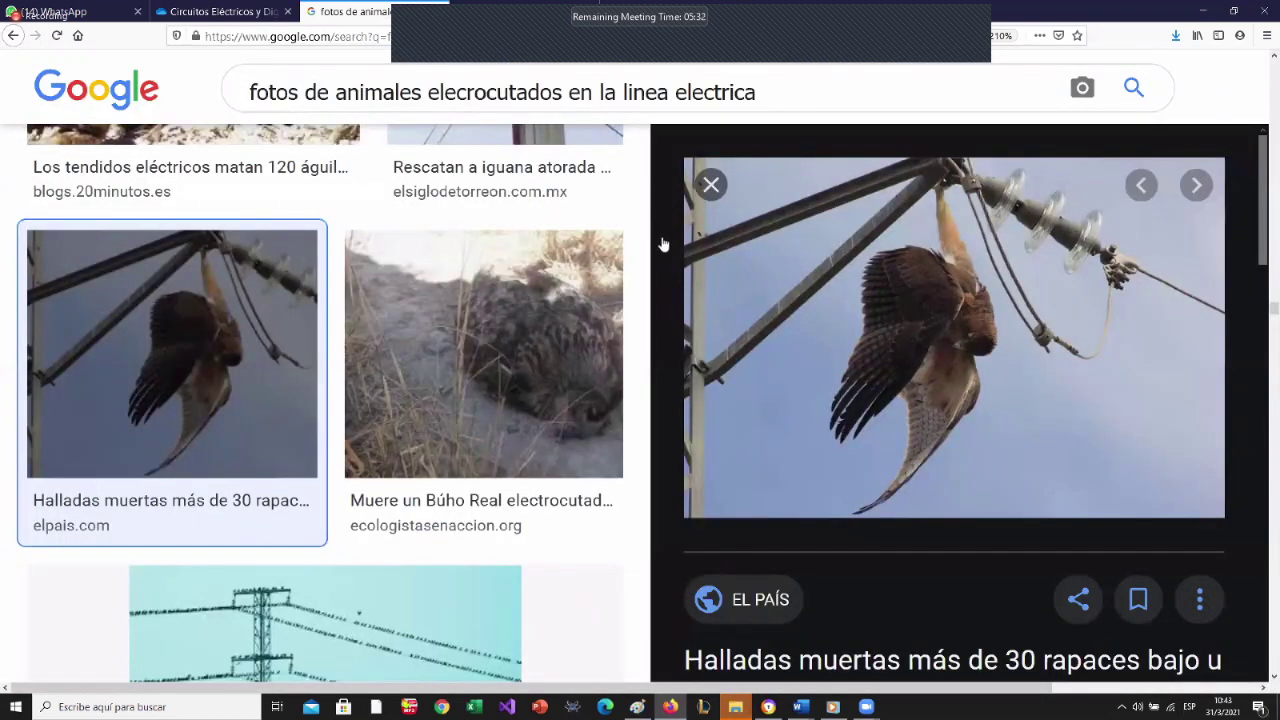
key("ctrl+t")
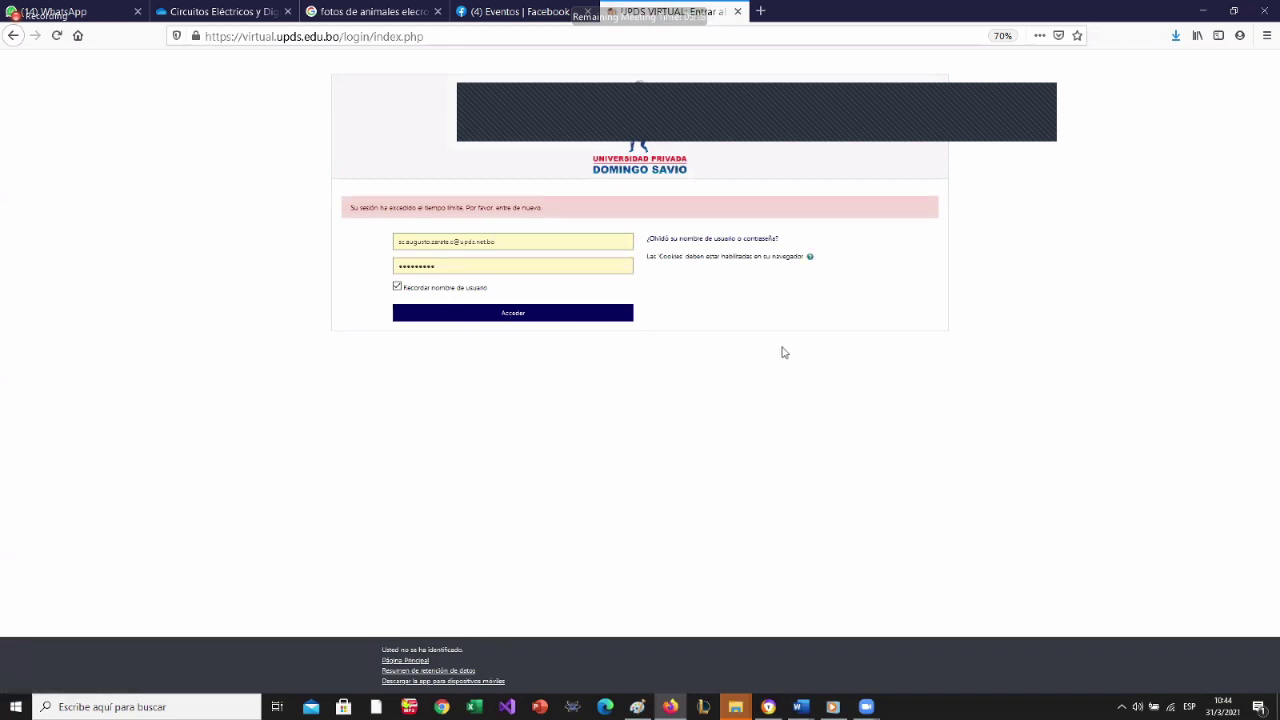
left_click(576, 316)
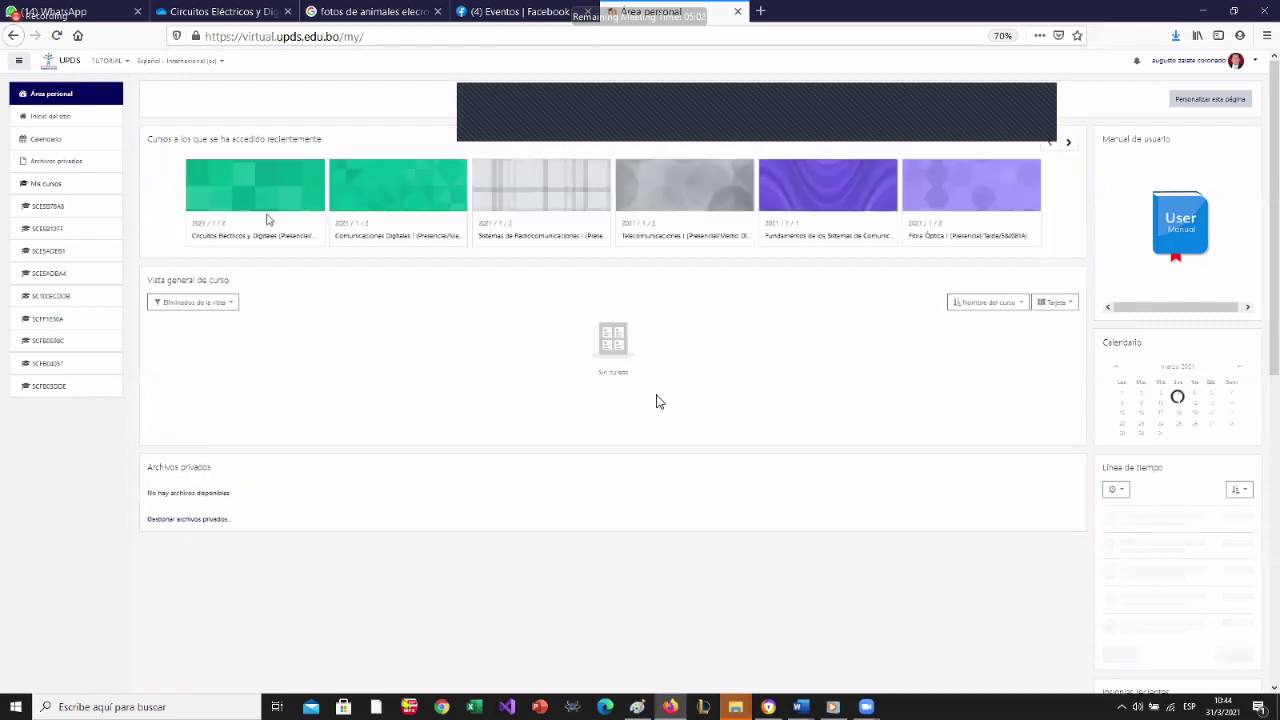
Step: Open the Cátedra attendance list of the Circuitos Eléctricos y Digitales course
left_click(287, 200)
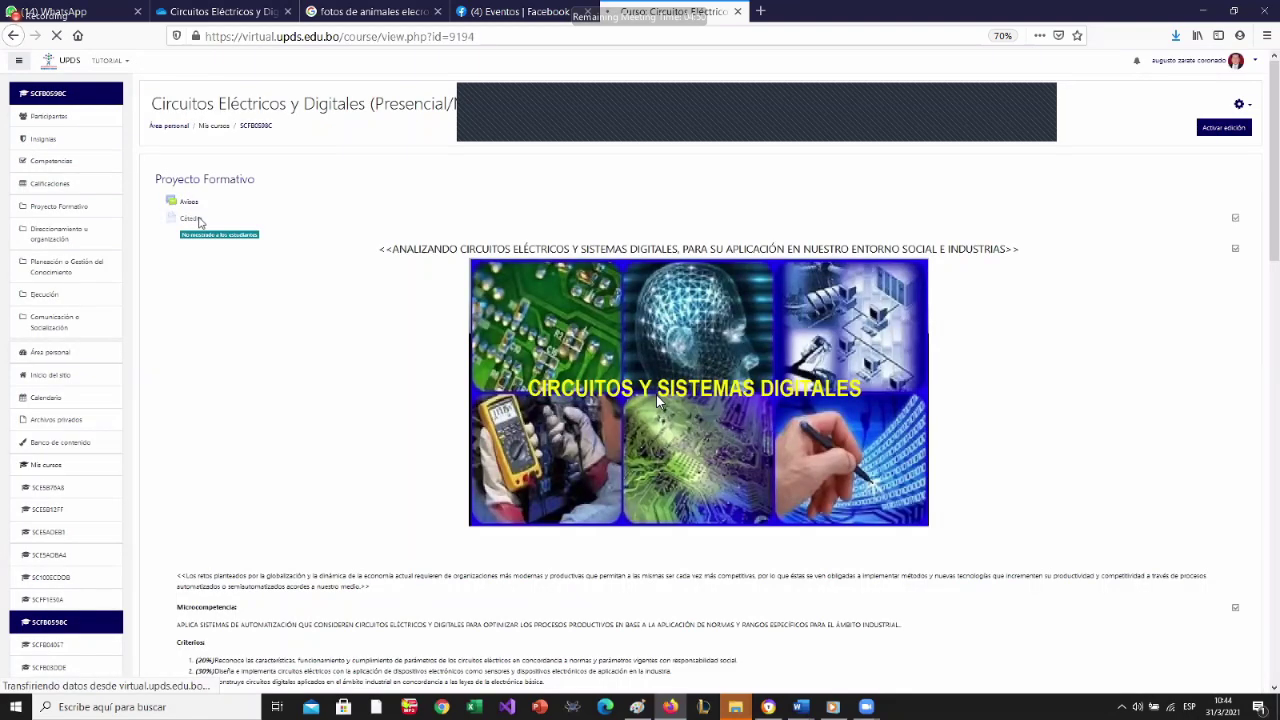
left_click(199, 223)
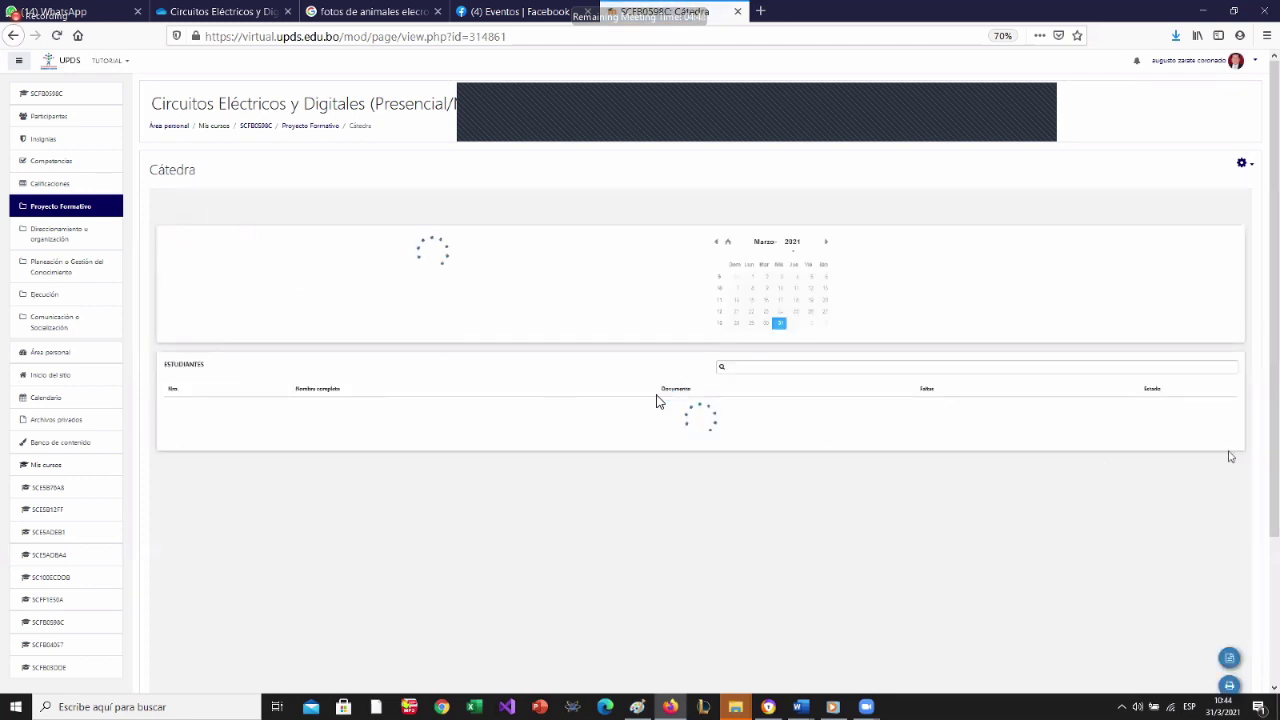
scroll(656, 401, "down", 1)
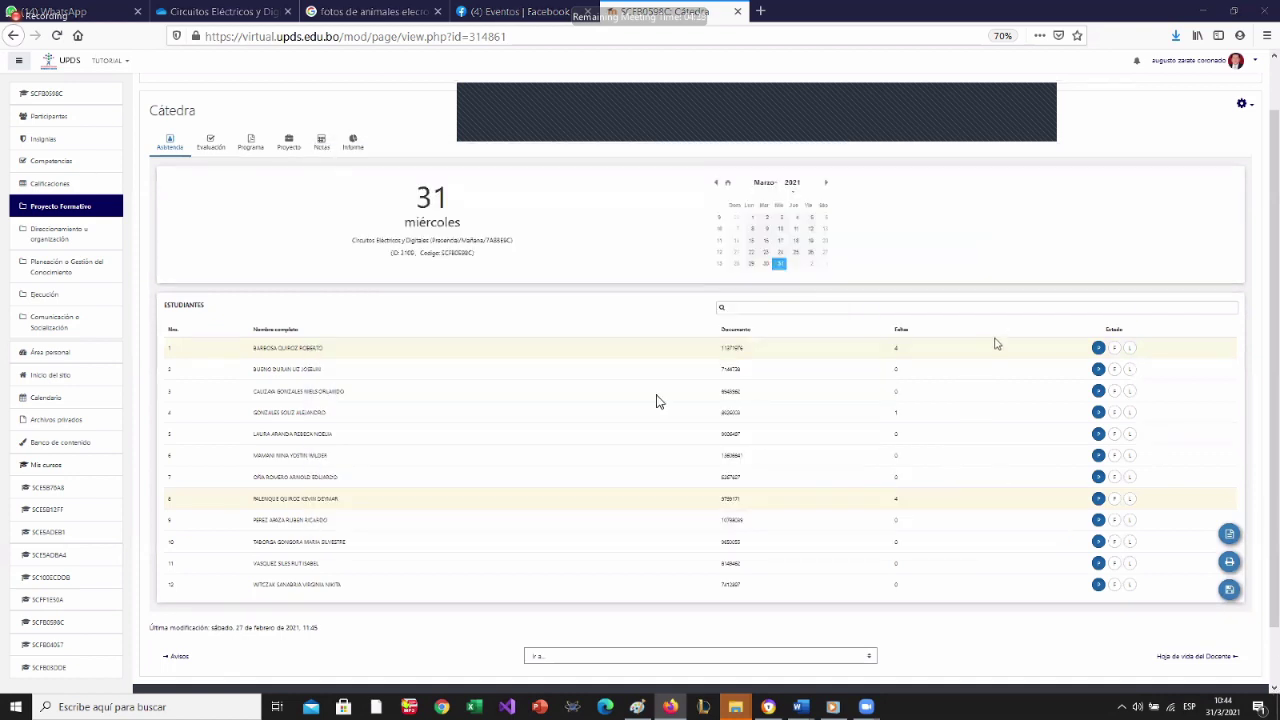
scroll(1120, 302, "down", 1)
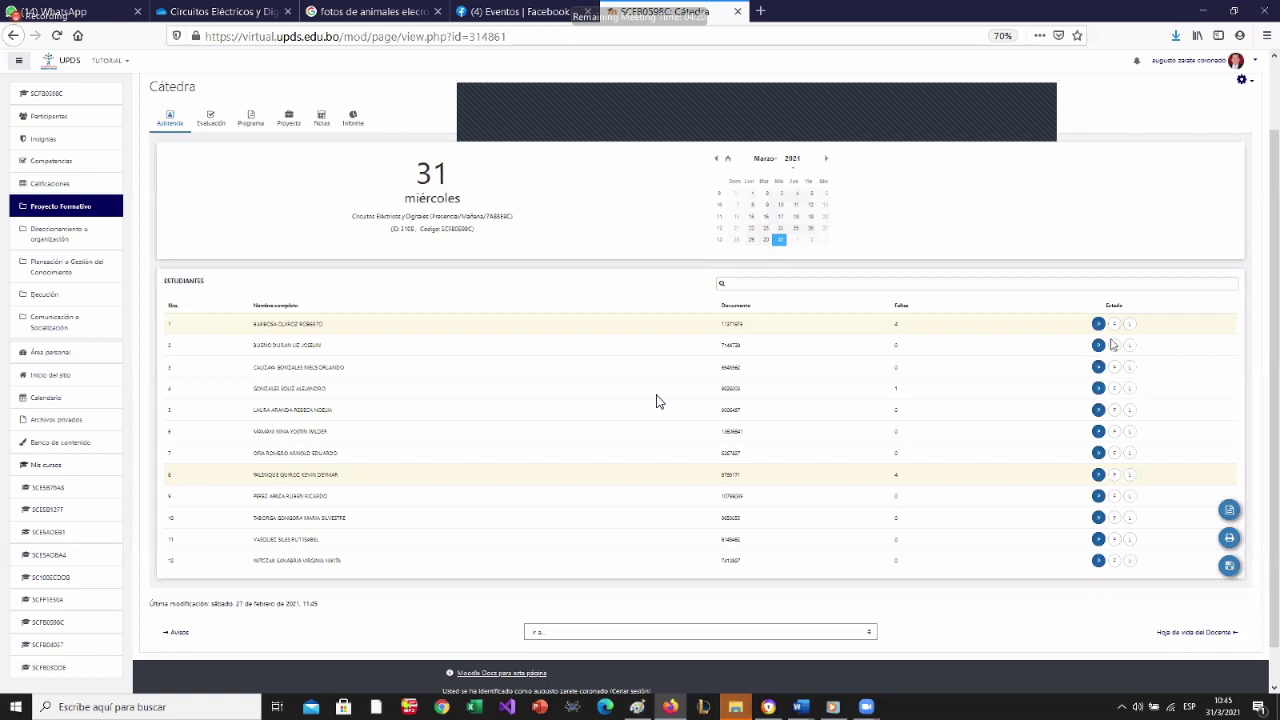
Step: Mark the first student as absent for 31 March, and temporarily unmute the Zoom microphone
left_click(1114, 325)
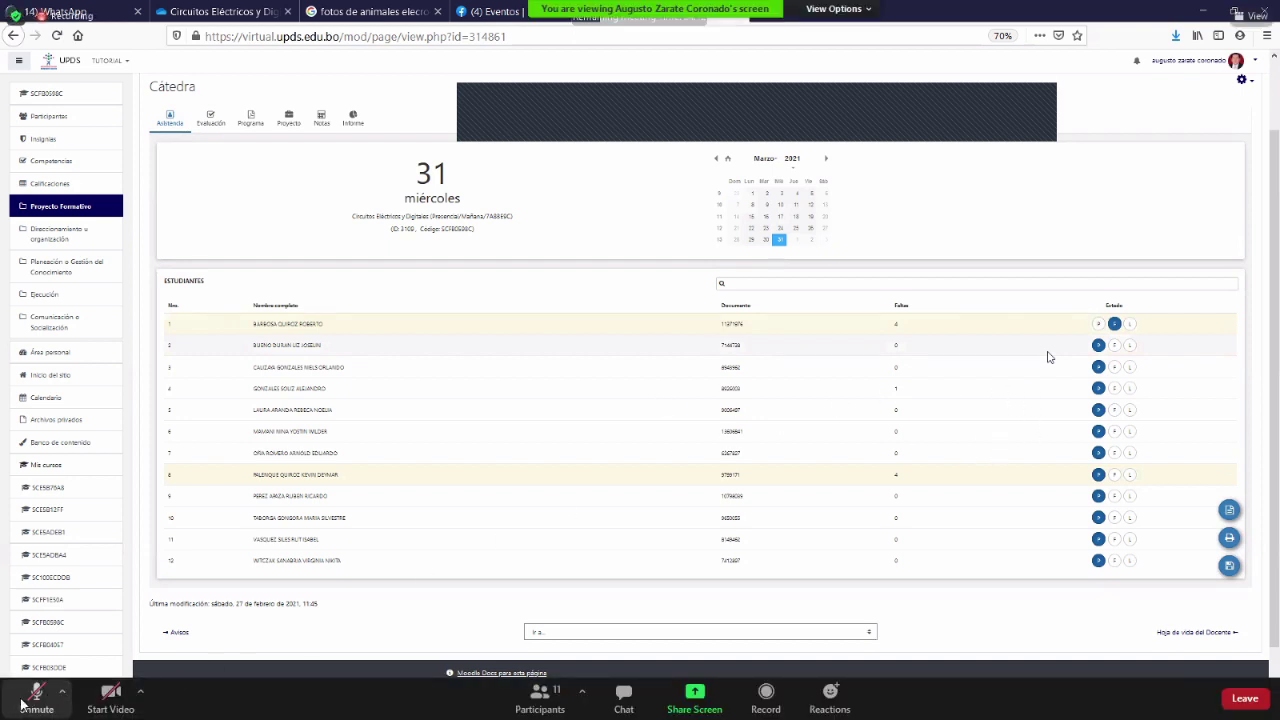
left_click(20, 703)
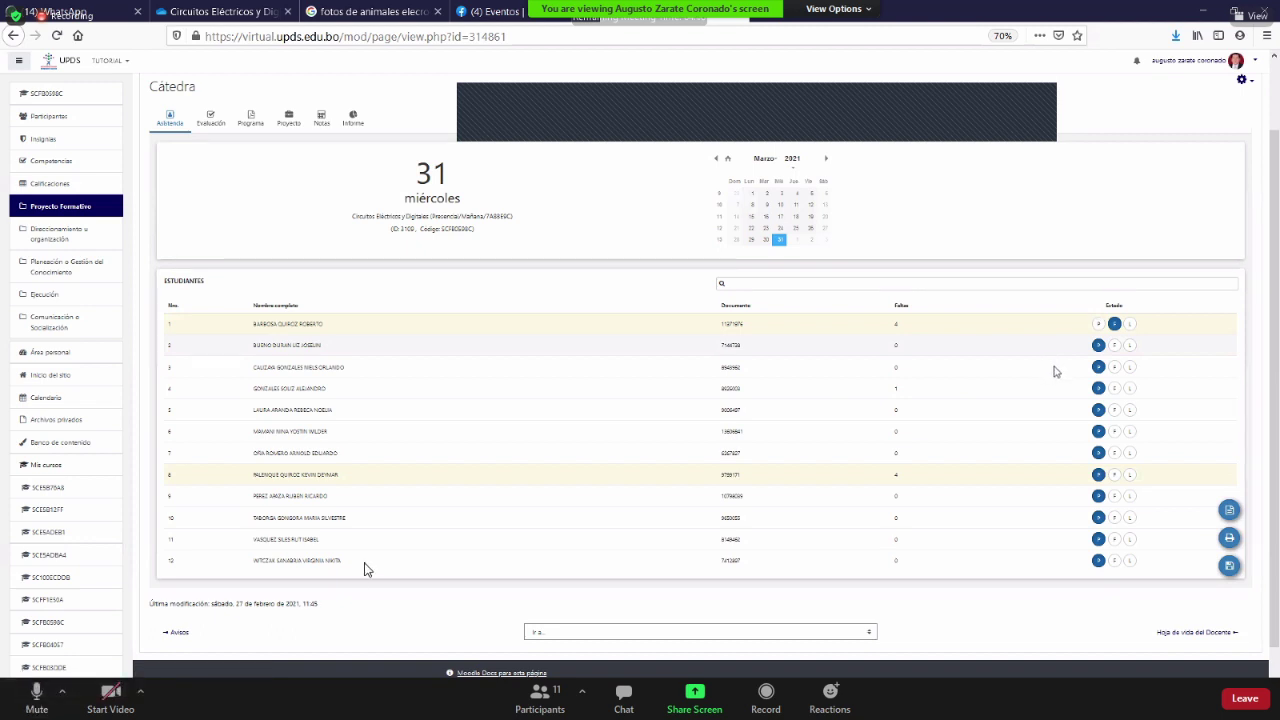
left_click(33, 703)
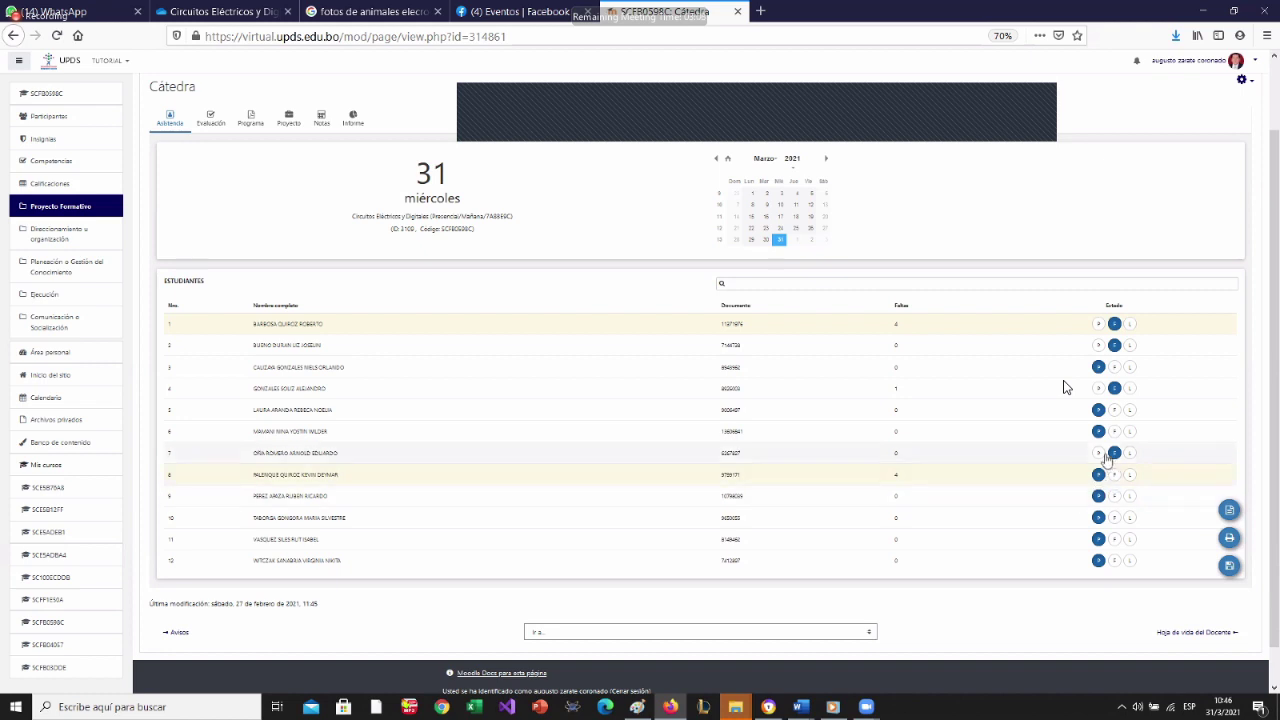
Step: Mark students 7 and 4 as present and student 2 with L, and save the attendance list
left_click(1098, 453)
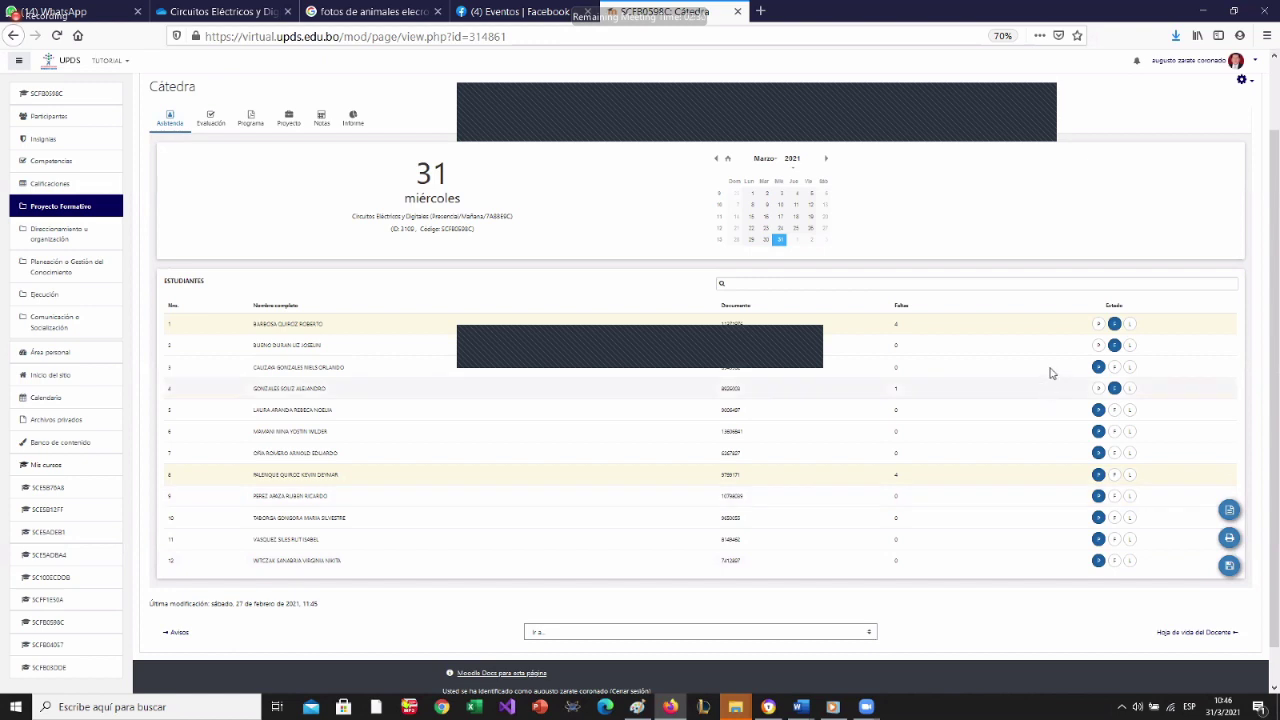
left_click(1129, 345)
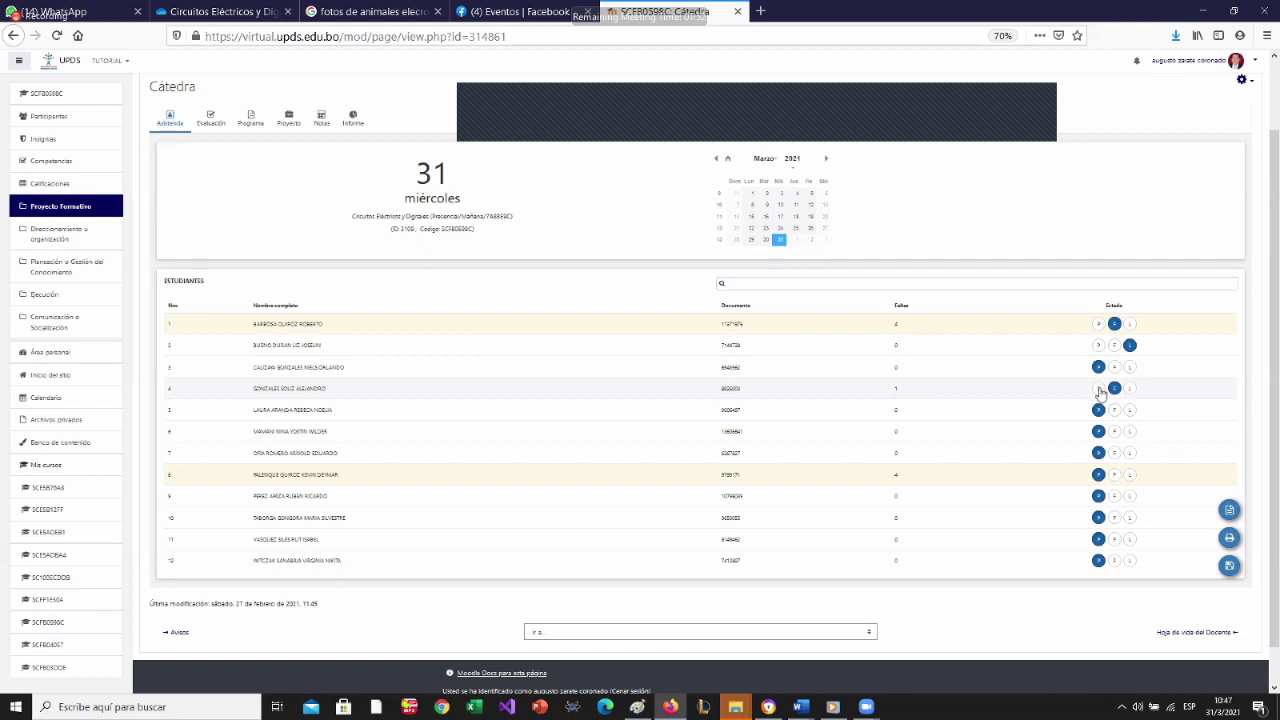
left_click(1098, 388)
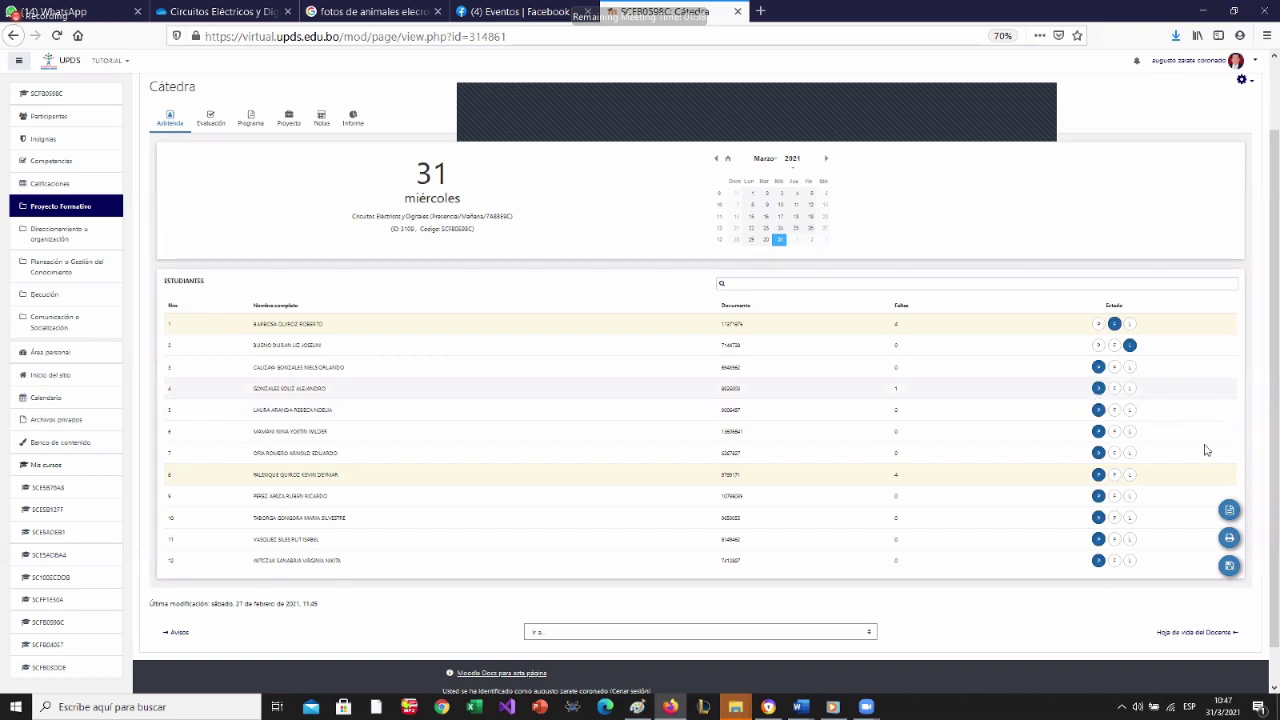
left_click(1230, 566)
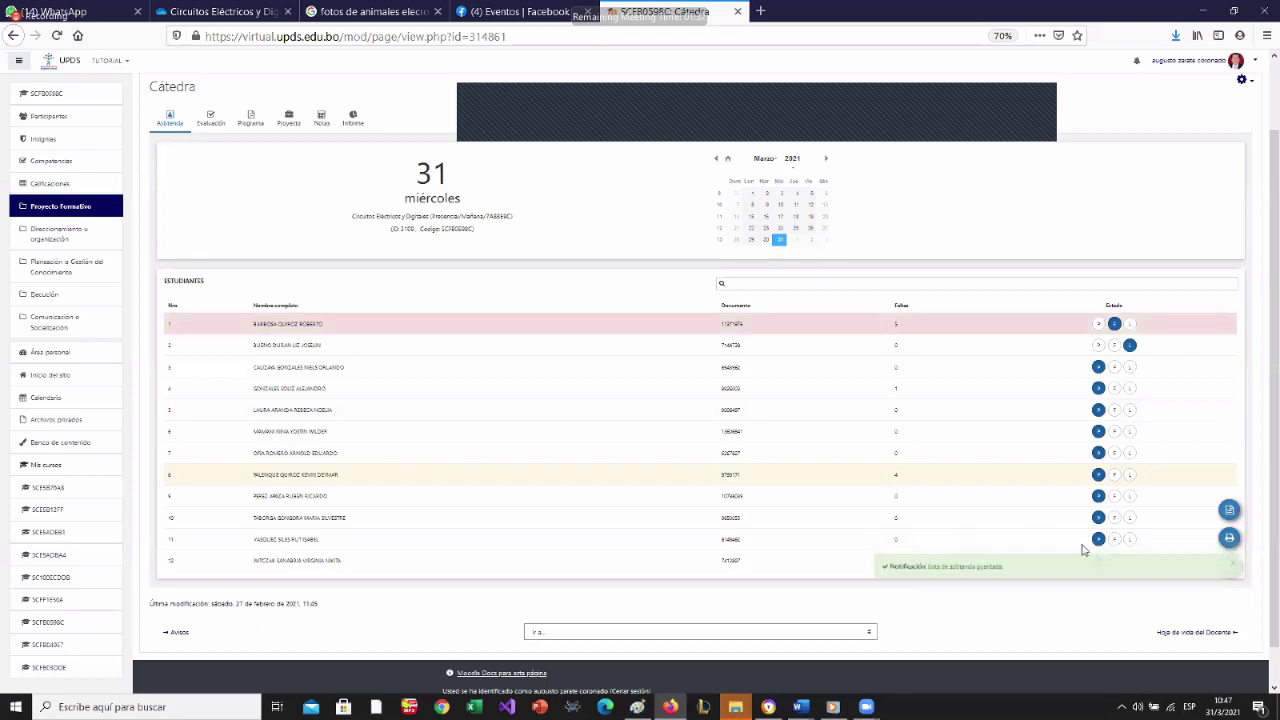